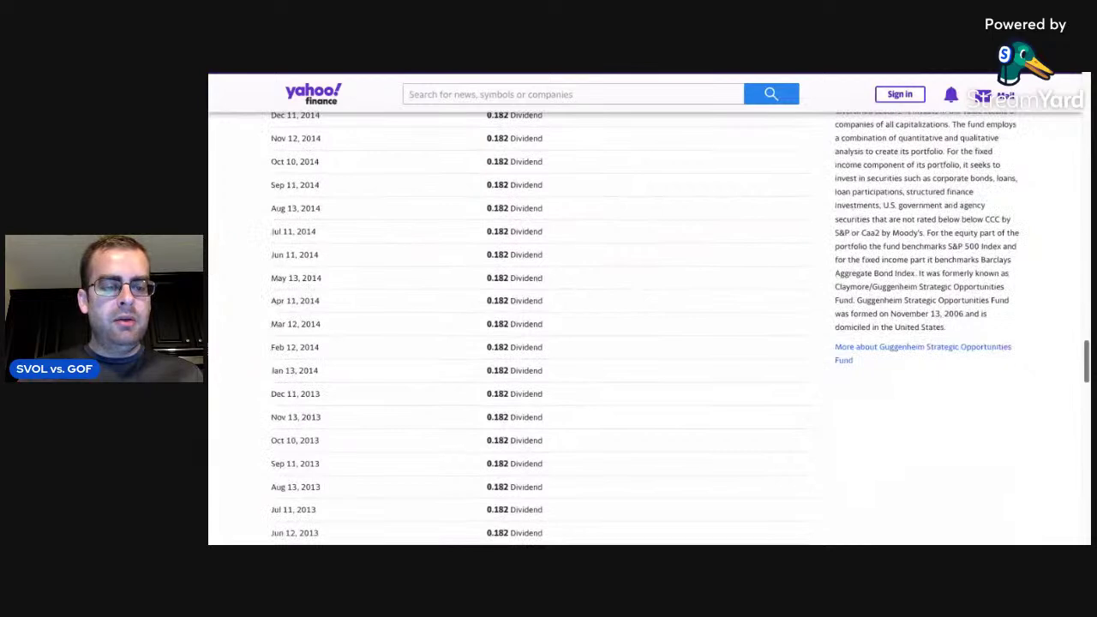
- Return from the older GOF dividend entries to the start of the page and open Finance Home
scroll(549, 325, "up", 15)
scroll(611, 211, "up", 10)
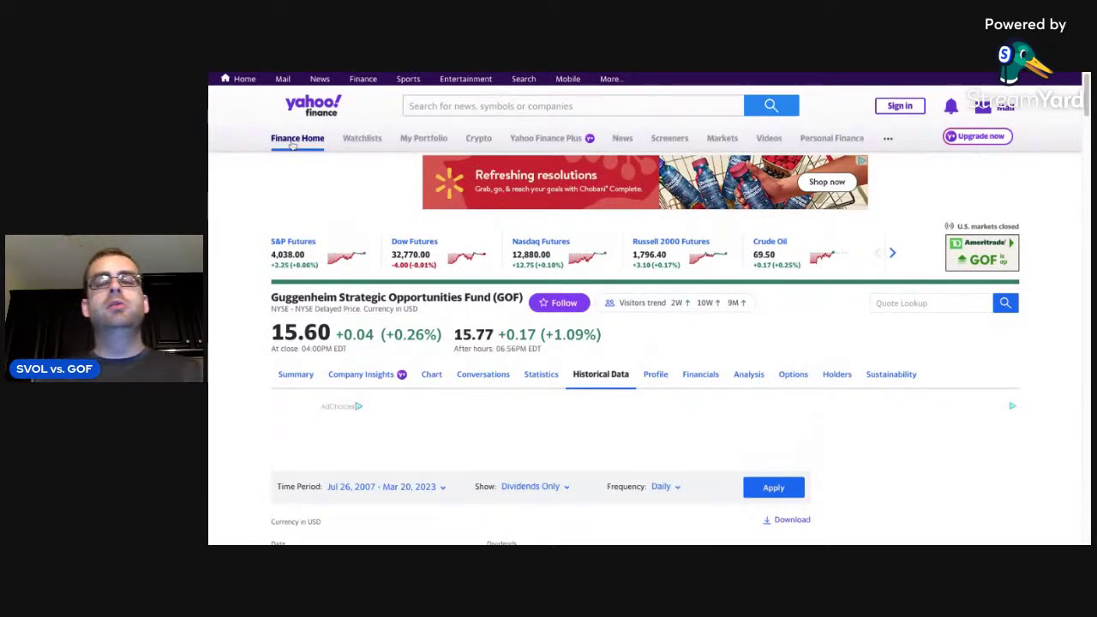
left_click(296, 139)
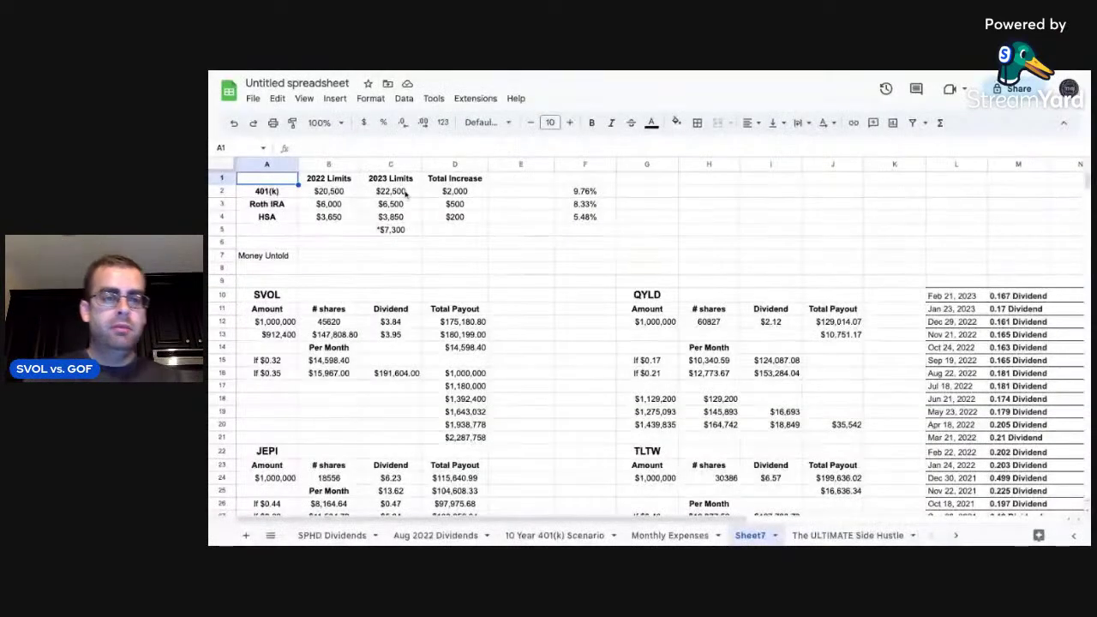
- Set the zoom of Sheet7 to 200% and bring the SVOL section into view
left_click(330, 123)
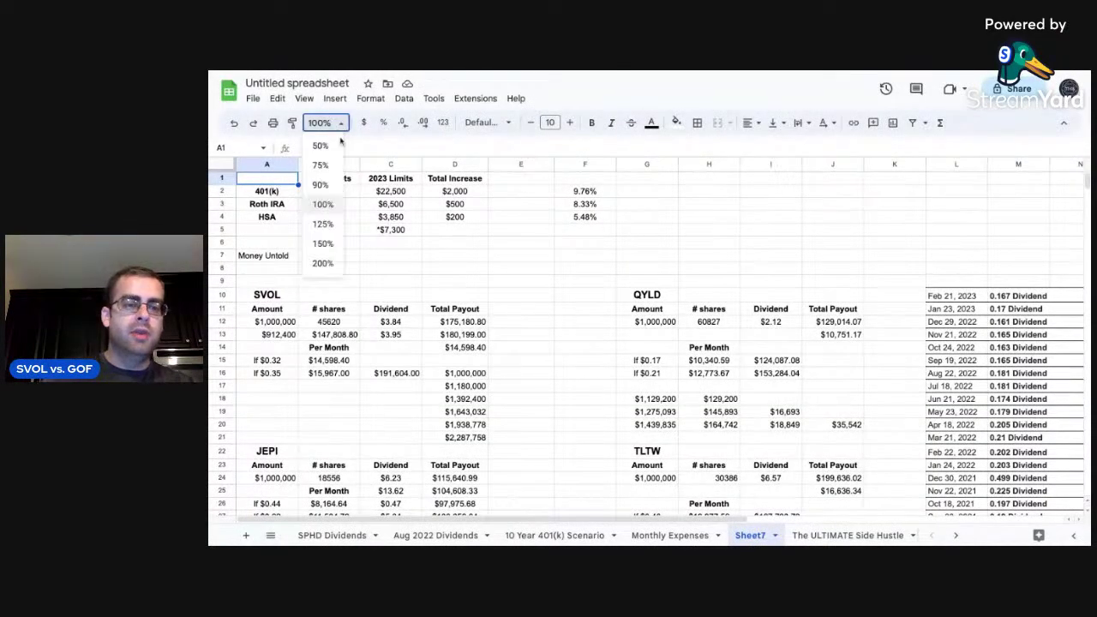
left_click(323, 263)
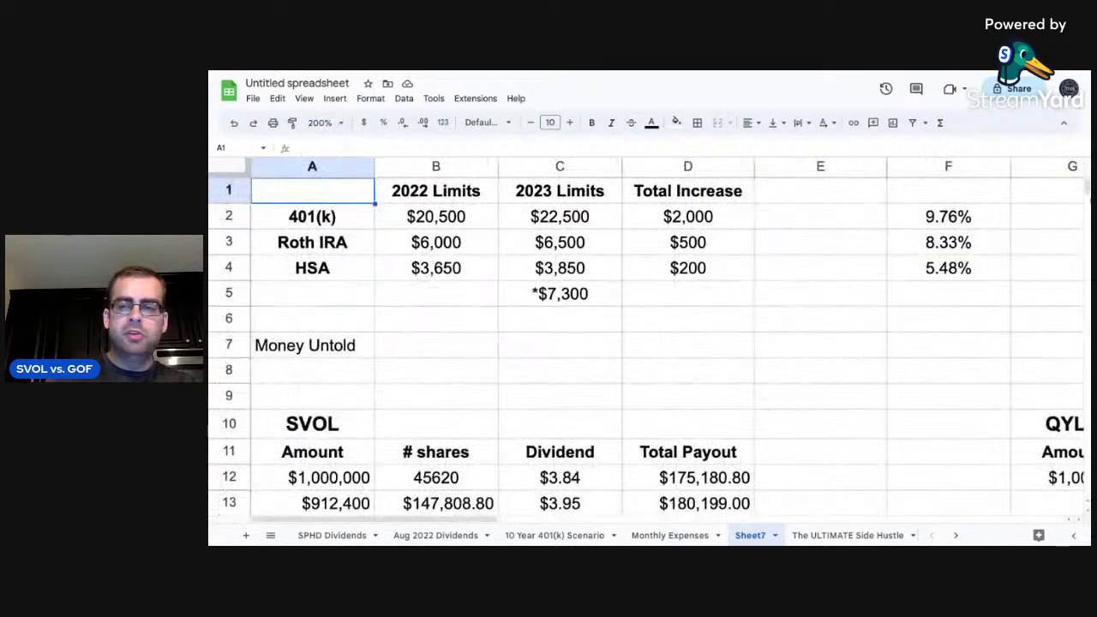
left_click_drag(1086, 181, 1086, 182)
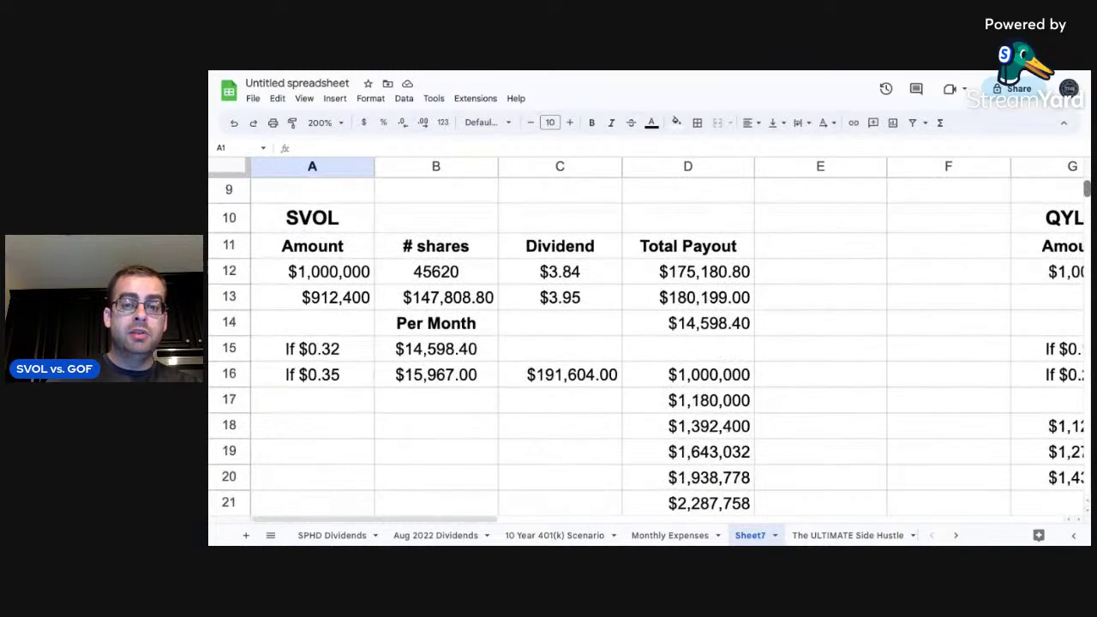
- Calculate the SVOL share count in B12 with =A12/21.71 and replace the formula with the fixed value 46062
left_click(309, 271)
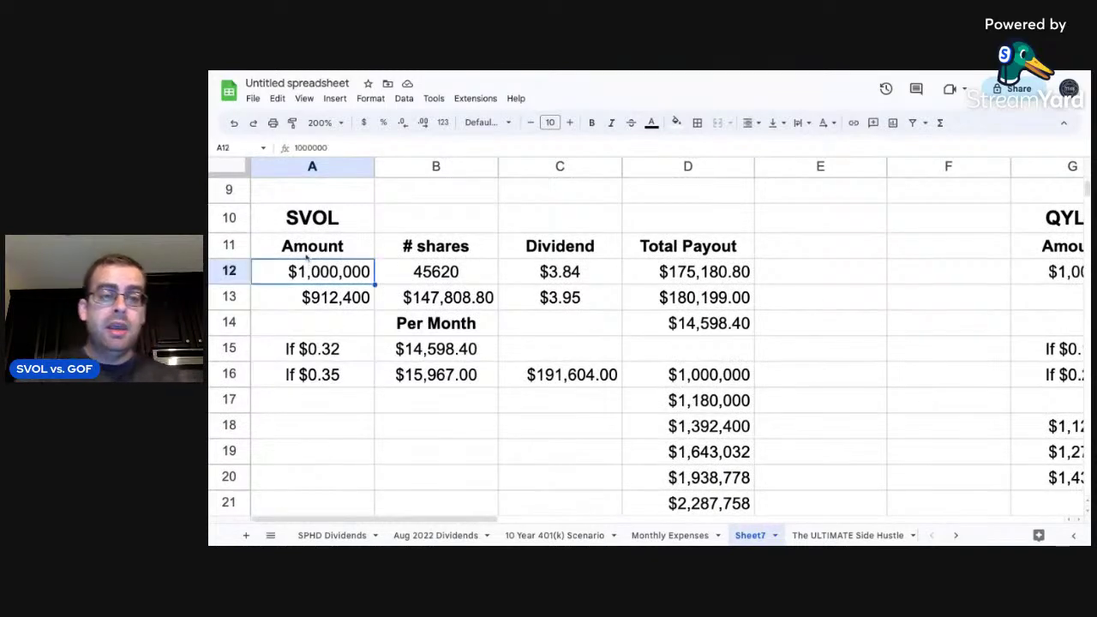
key("Right")
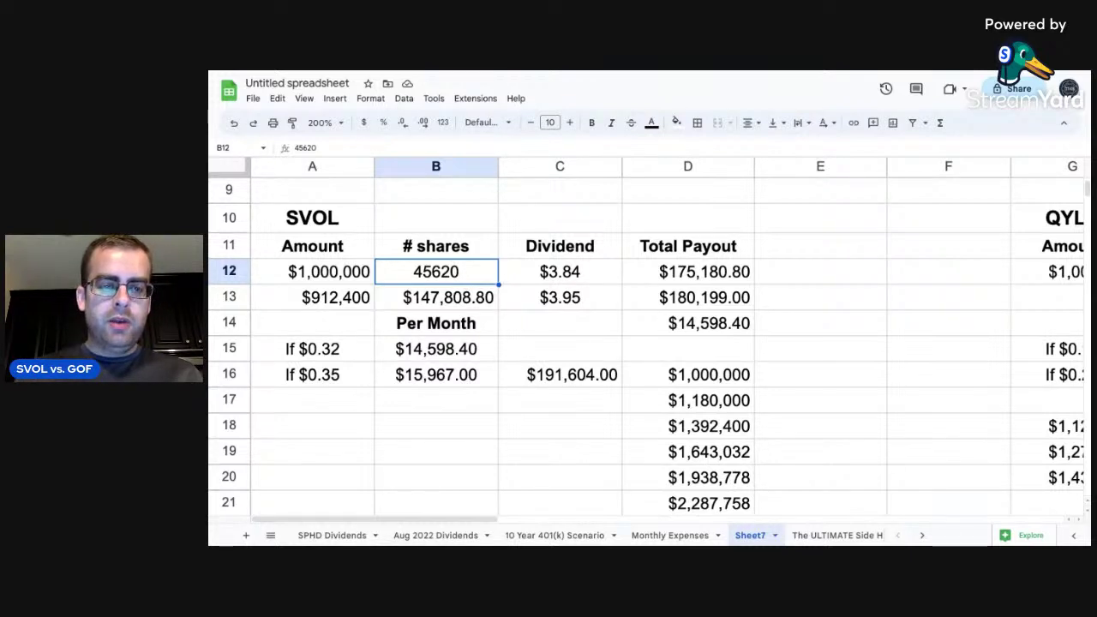
type("=A12")
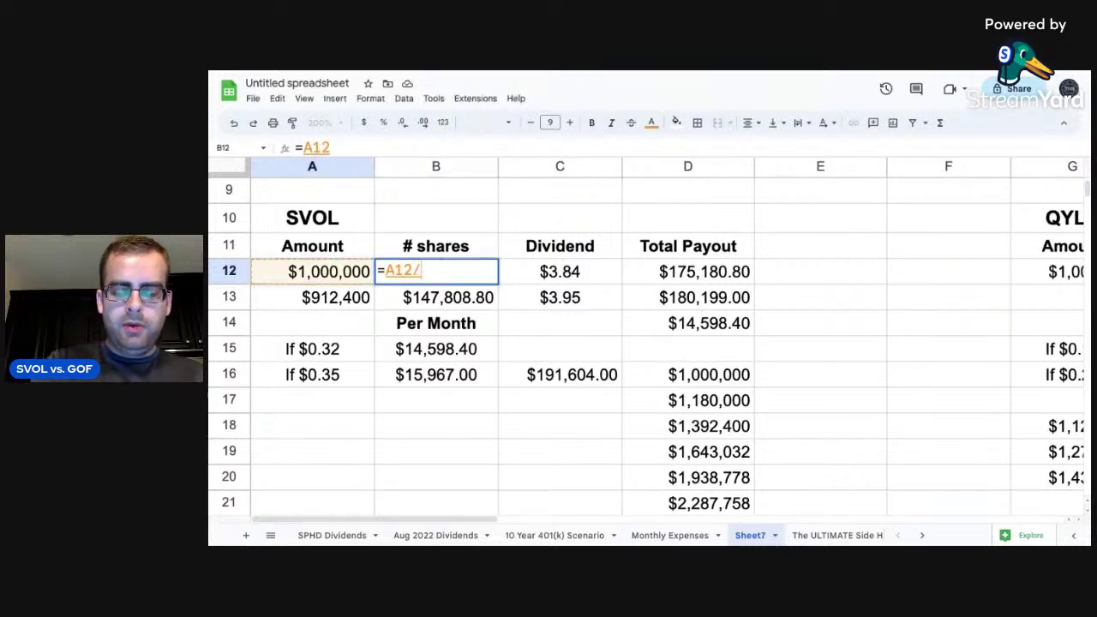
type("/21.71")
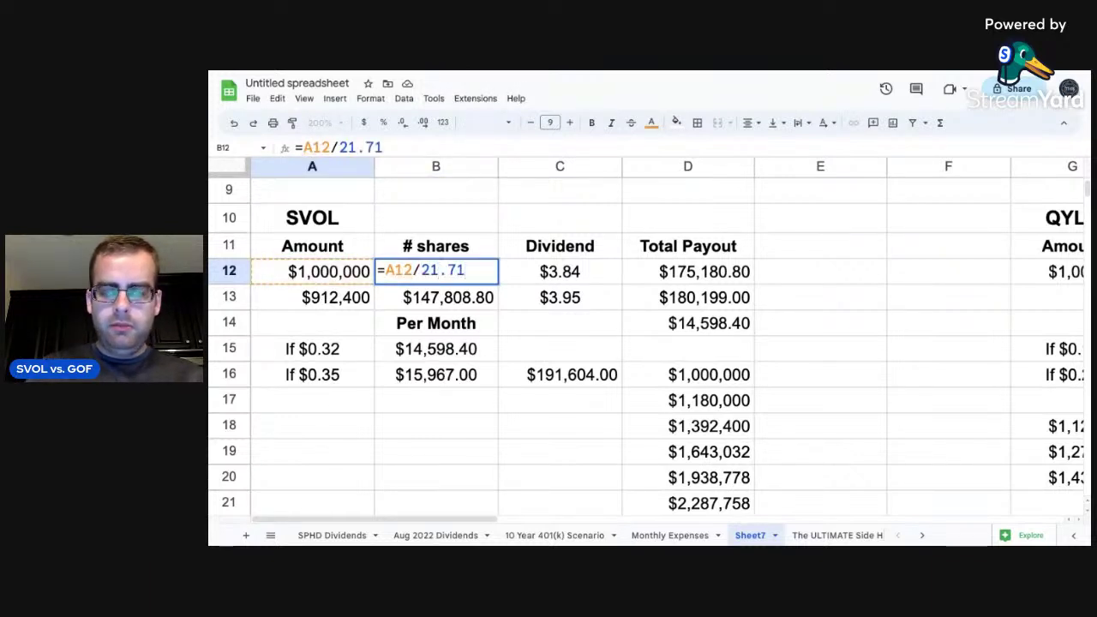
key("Return")
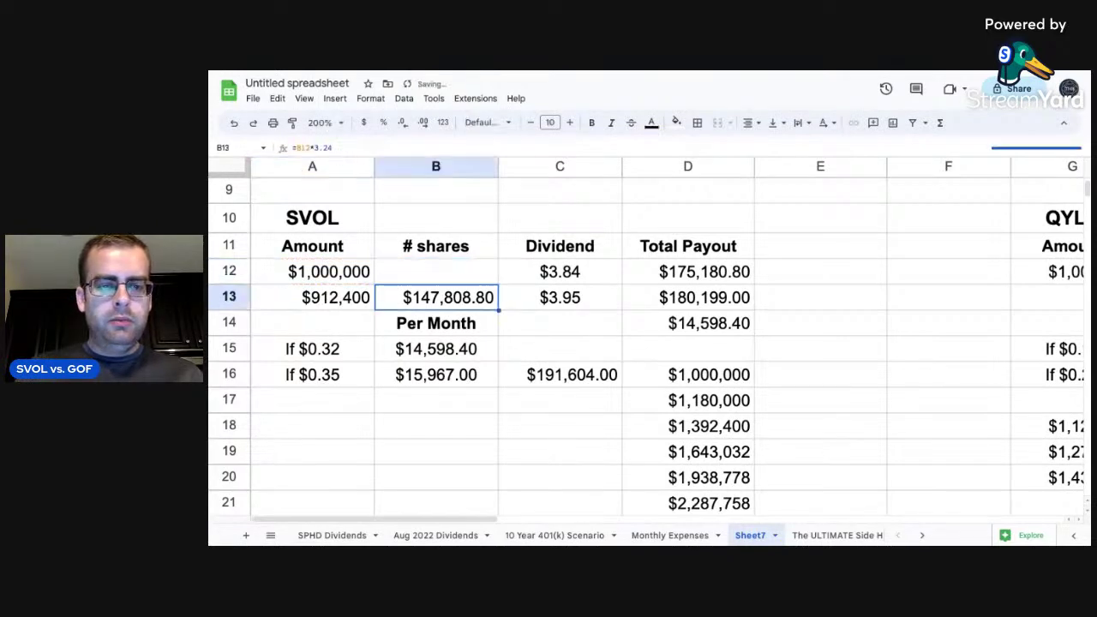
key("Up")
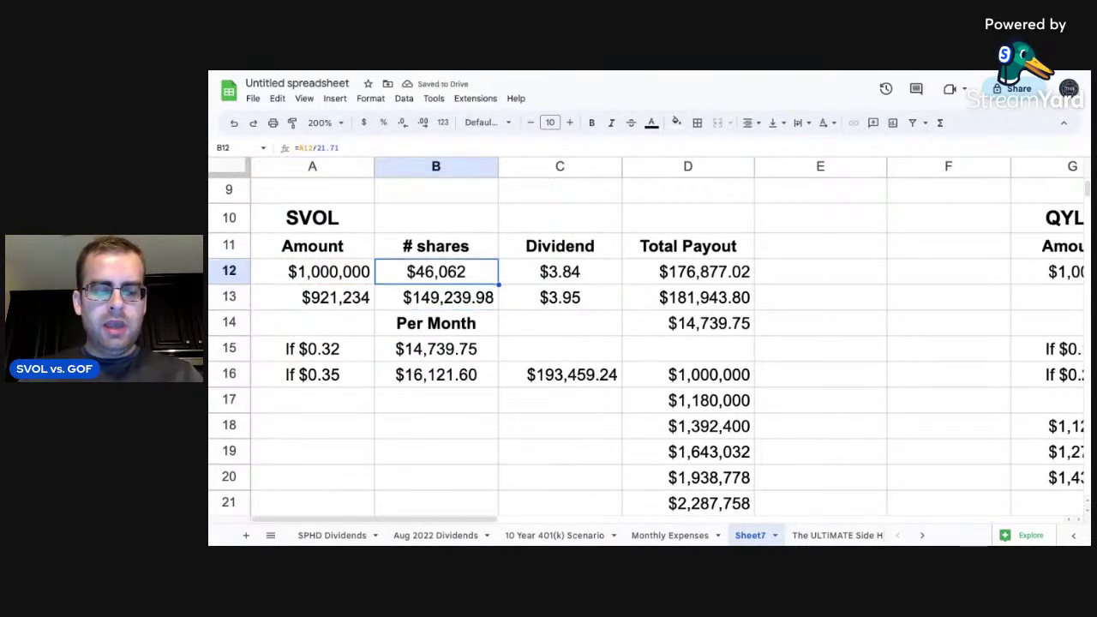
type("460")
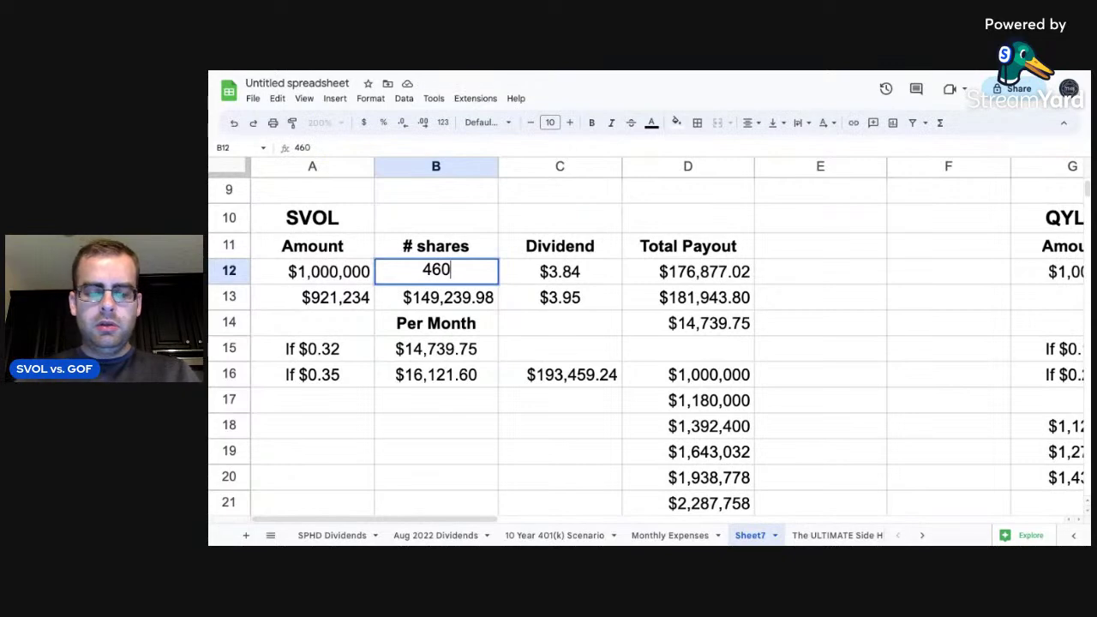
type("62")
key("Return")
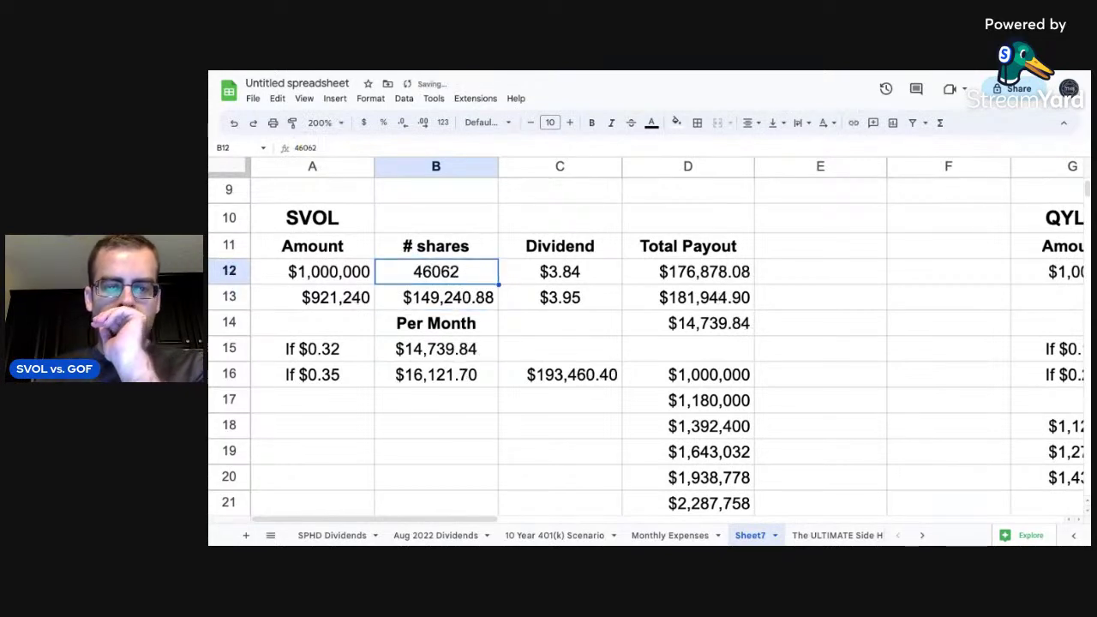
- Review the SVOL annual dividend and total payout cells in rows 12 and 13, plus the monthly payout in D14
left_click(559, 270)
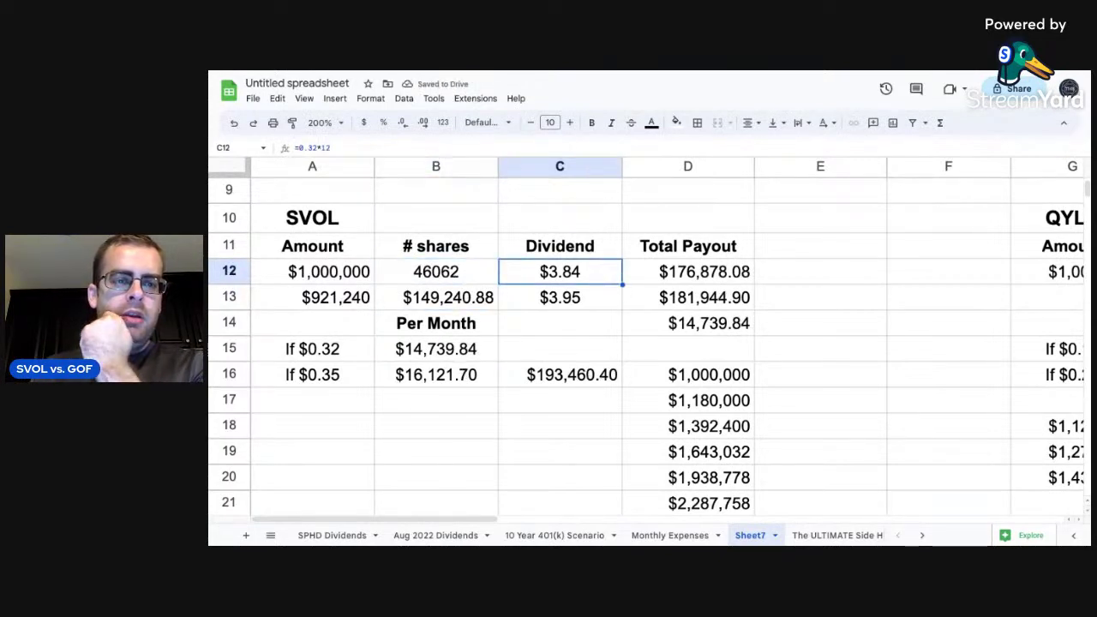
left_click(687, 272)
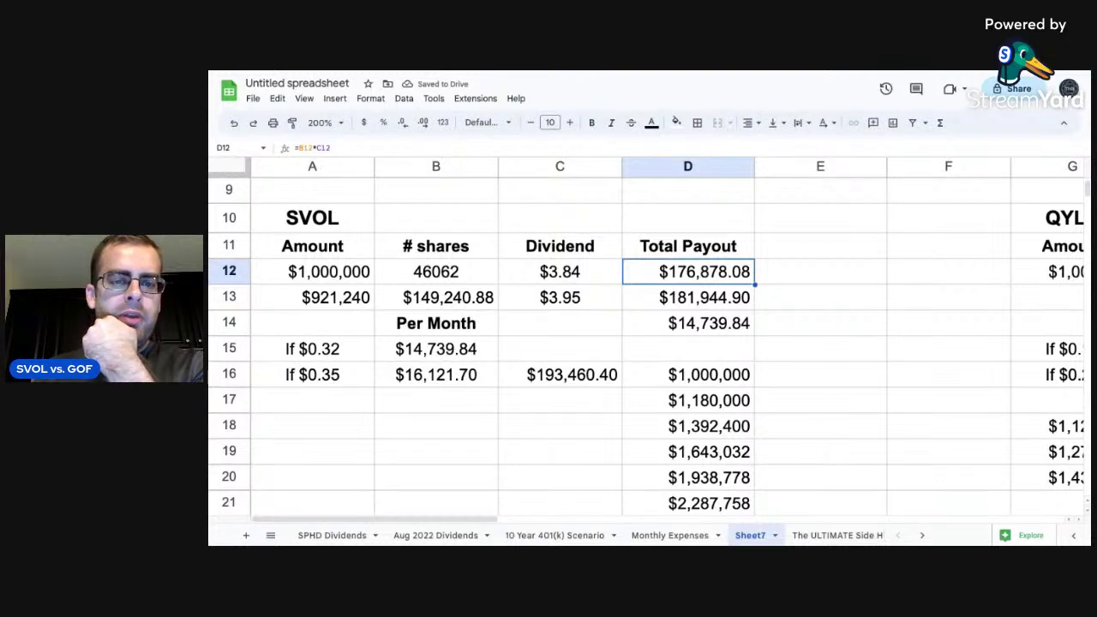
left_click(560, 271)
left_click(687, 271)
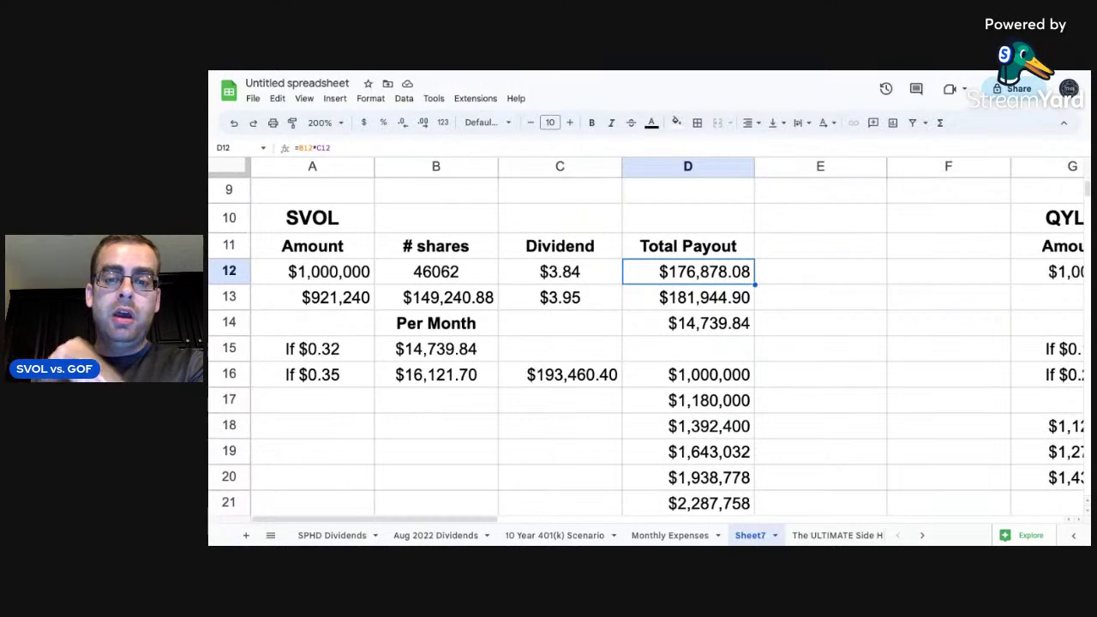
left_click(687, 298)
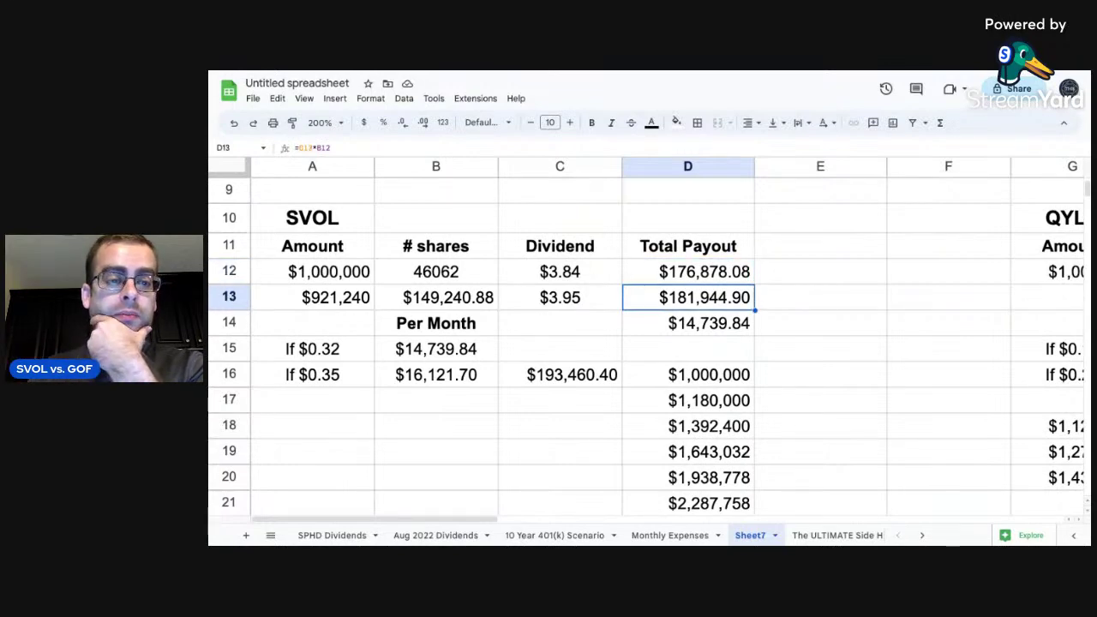
left_click(559, 297)
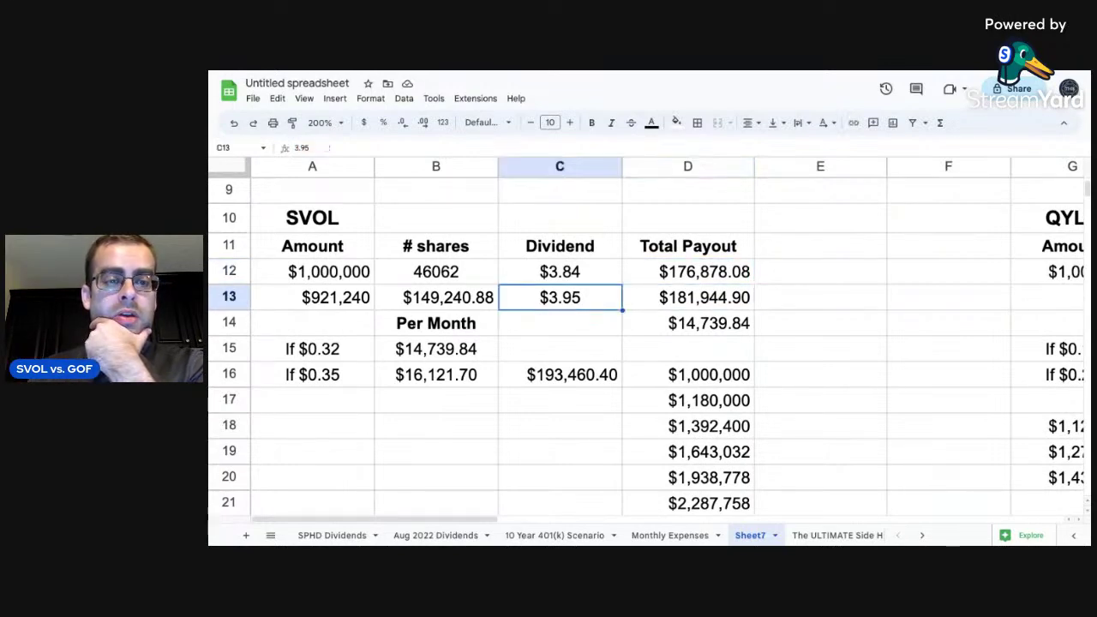
left_click(560, 271)
left_click(559, 298)
left_click(436, 297)
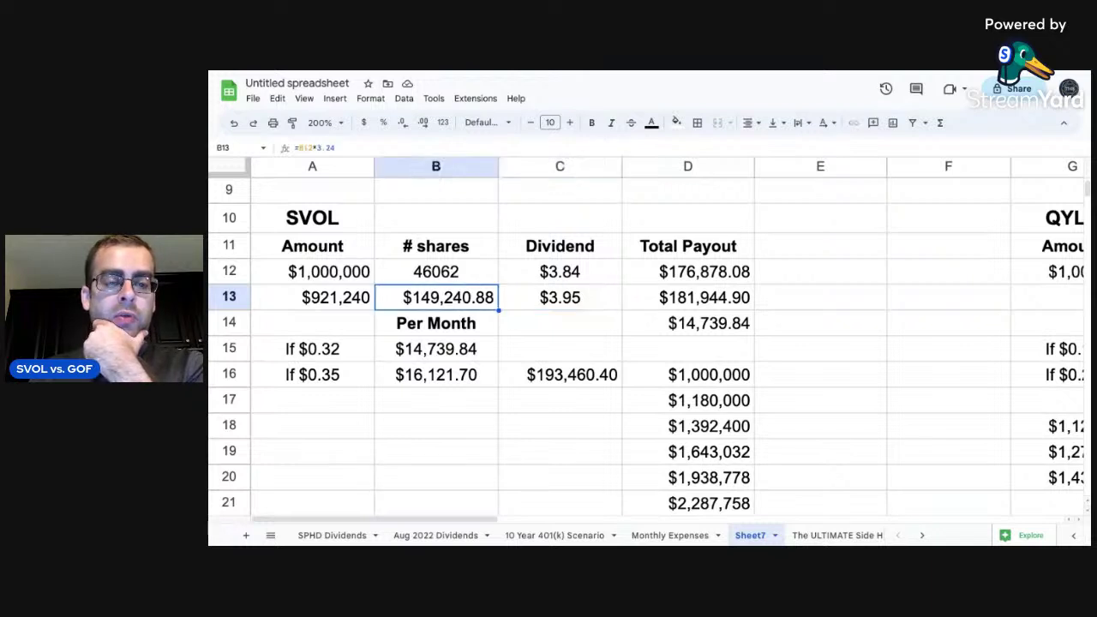
left_click(560, 297)
left_click(688, 297)
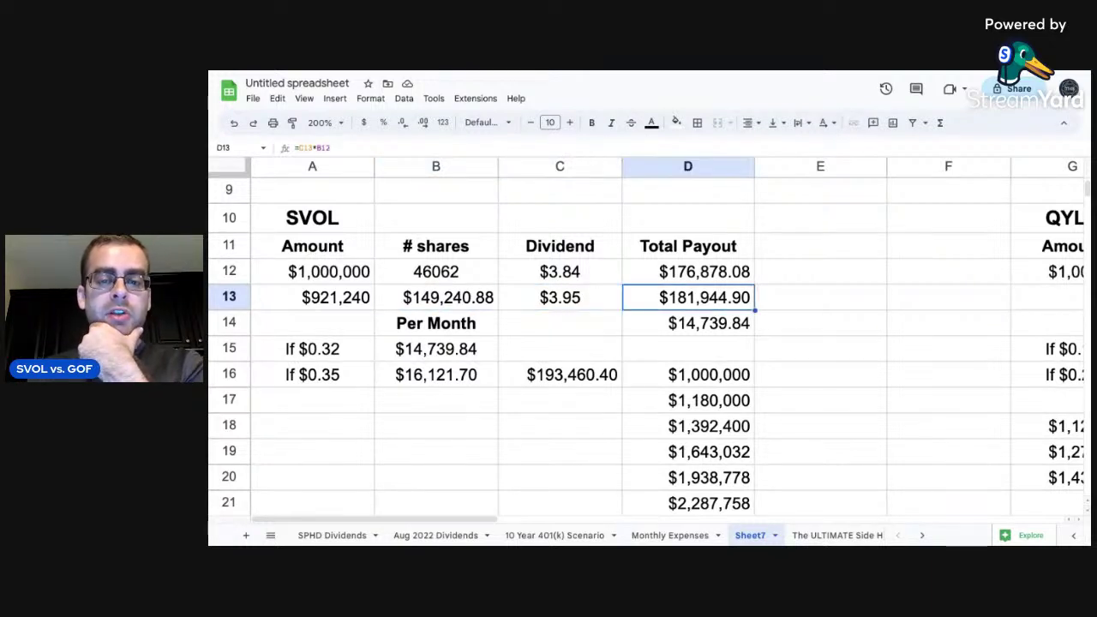
left_click(688, 323)
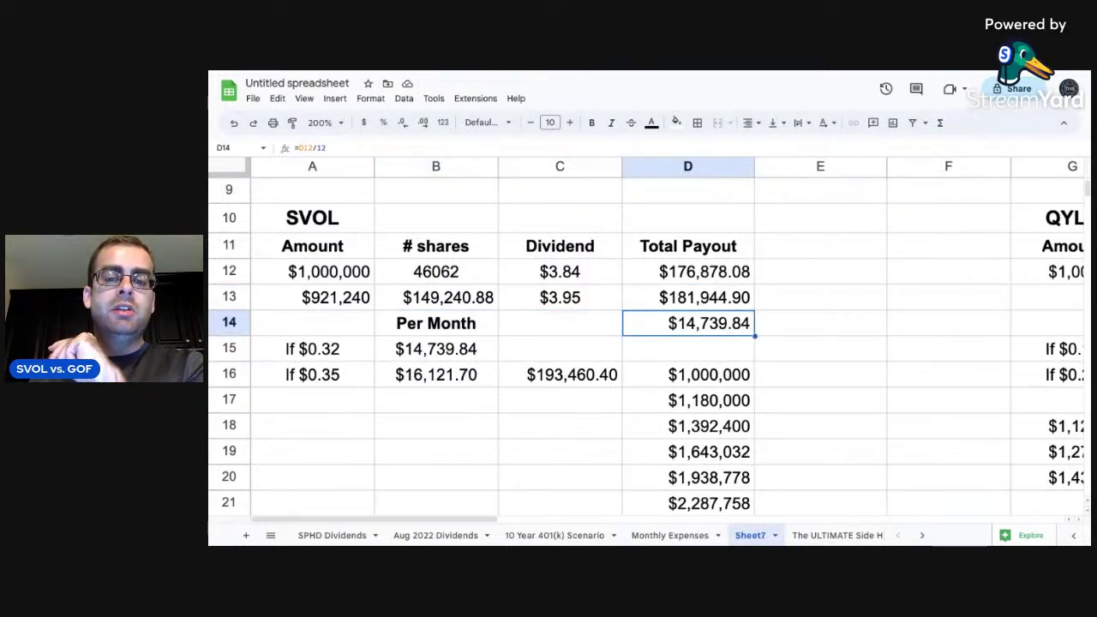
- Compare the SVOL monthly payouts for the $0.32 and $0.35 dividend scenarios in rows 15 and 16
left_click(688, 349)
key("Left")
key("Left")
key("Left")
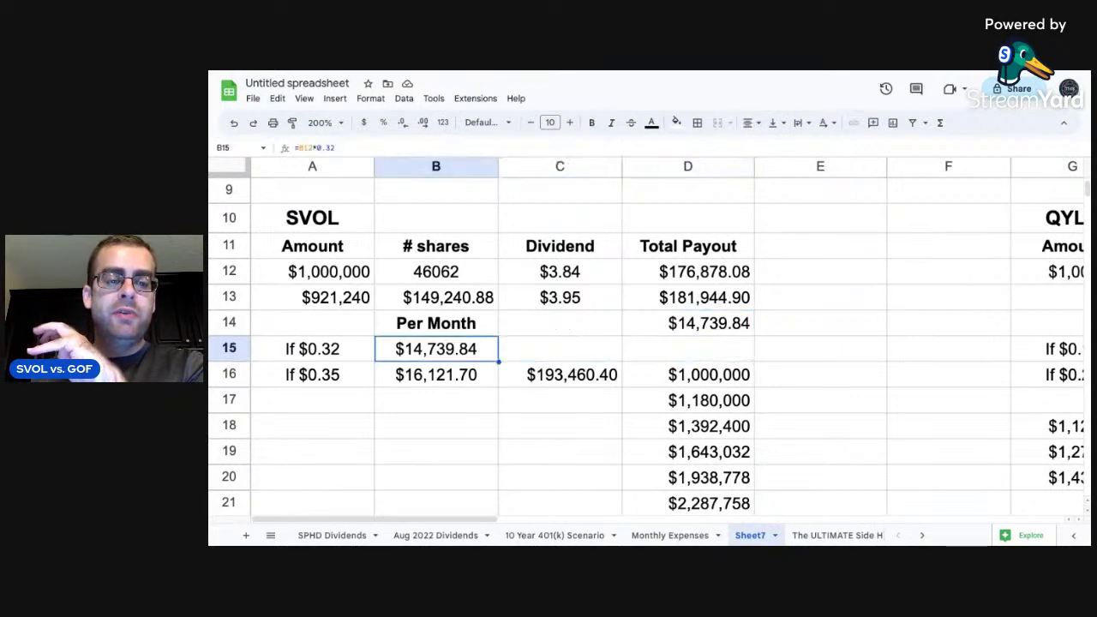
key("Down")
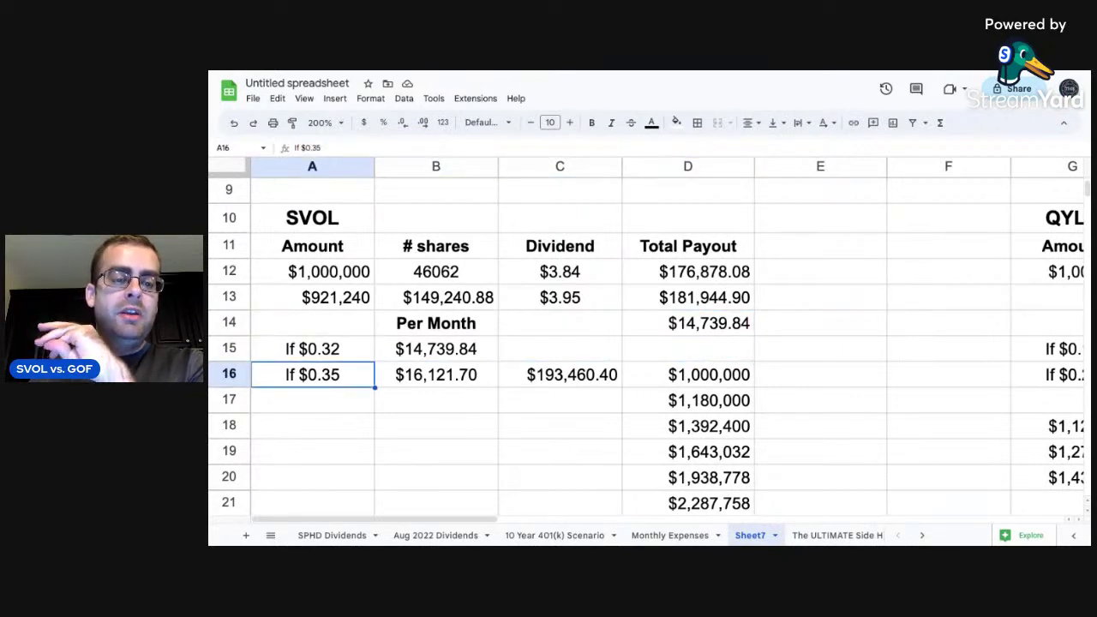
key("Right")
key("Left")
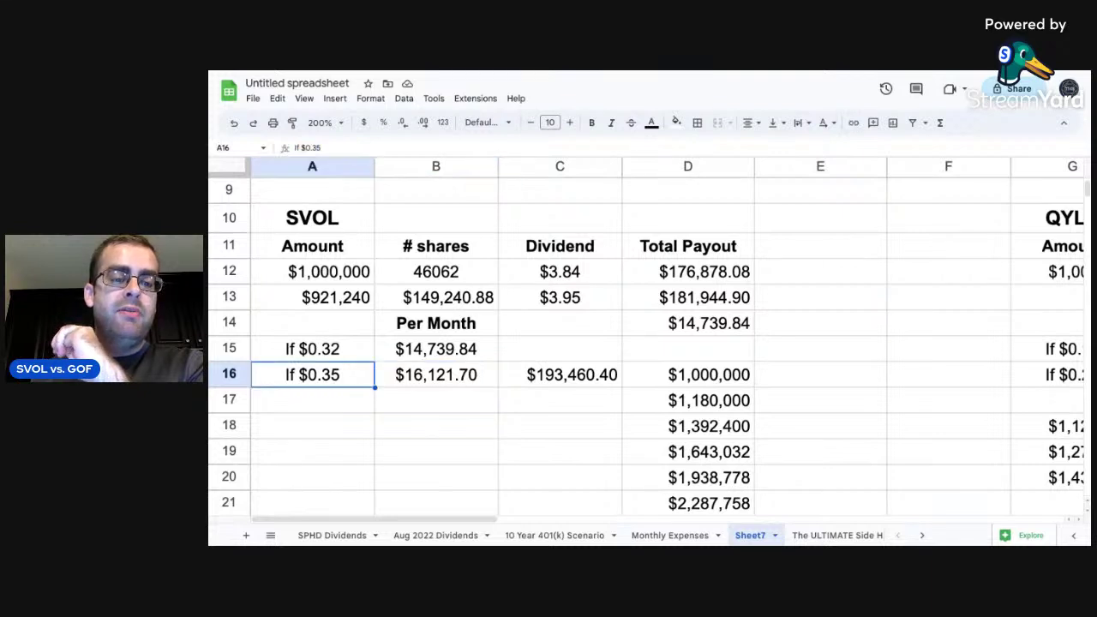
key("Right")
key("Left")
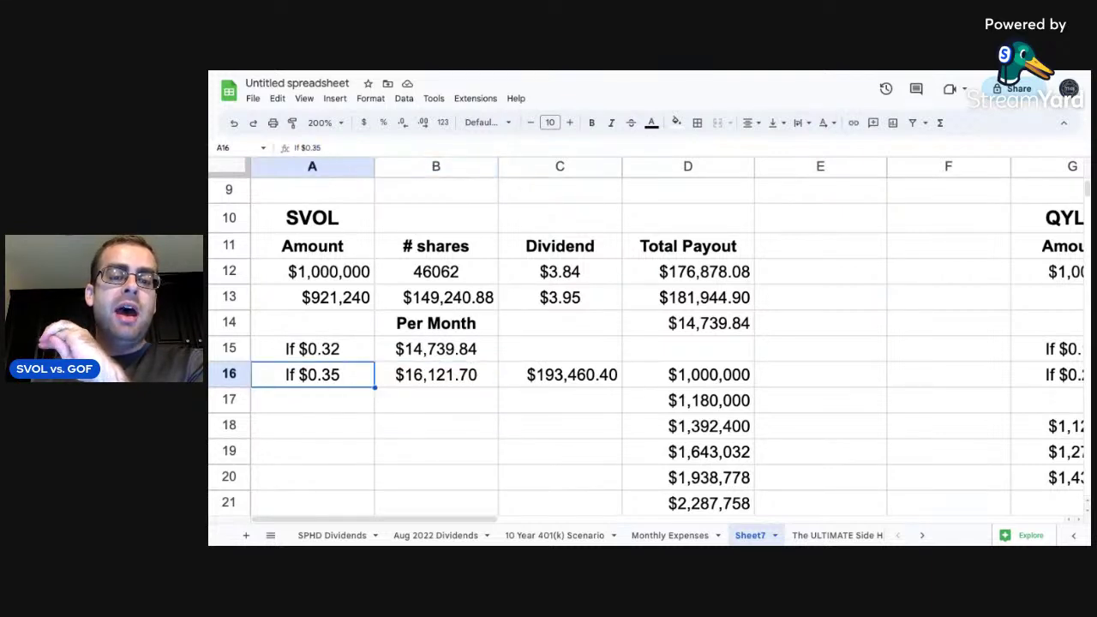
key("Right")
key("Right")
key("Left")
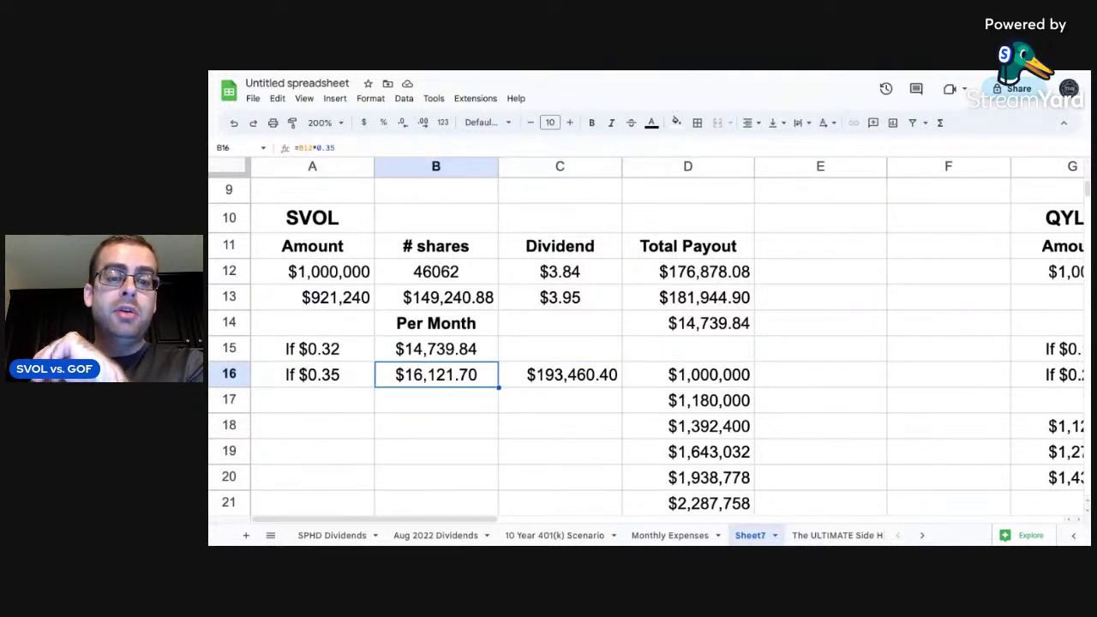
key("Up")
key("Left")
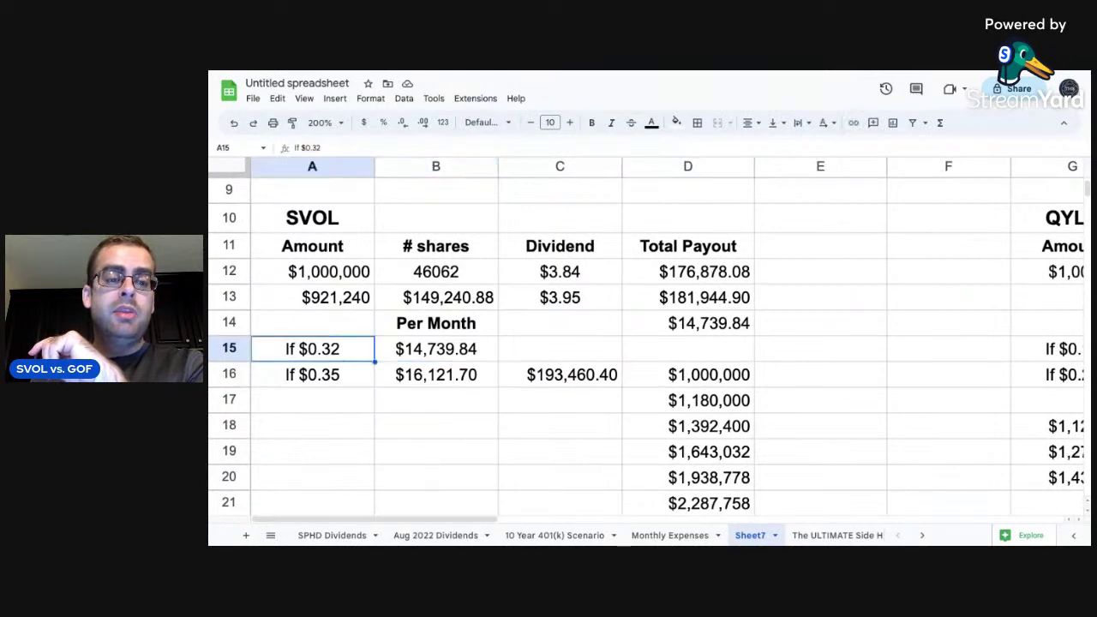
key("Right")
key("Right")
key("Right")
key("Right")
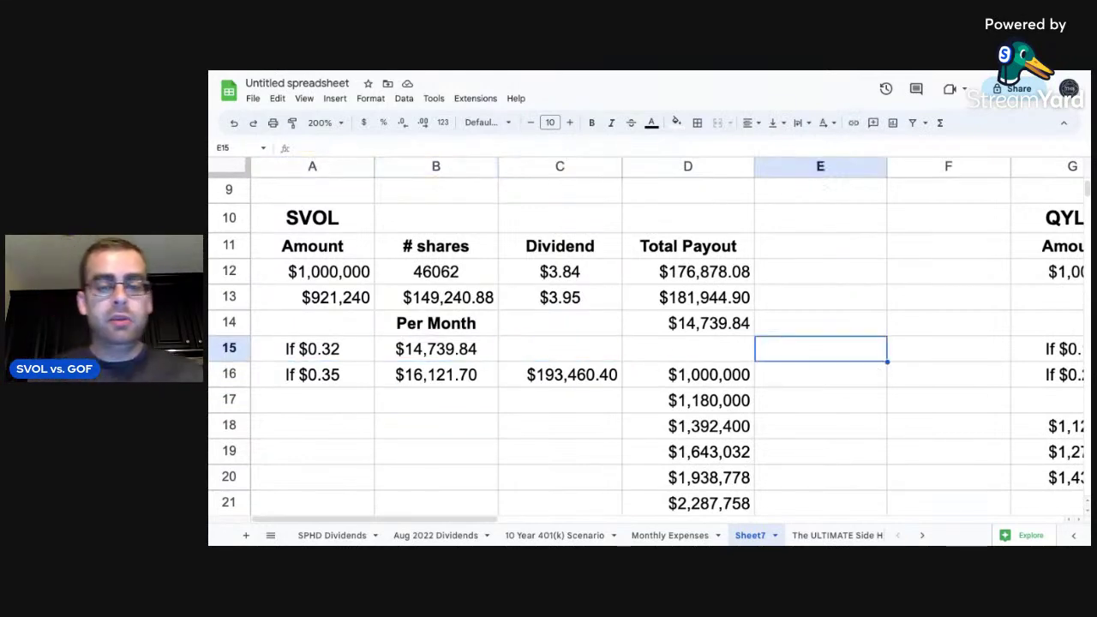
- Examine the SVOL growth projection from $1,000,000 down cells D16 to D21, ending back at the section's title row
key("Left")
key("Down")
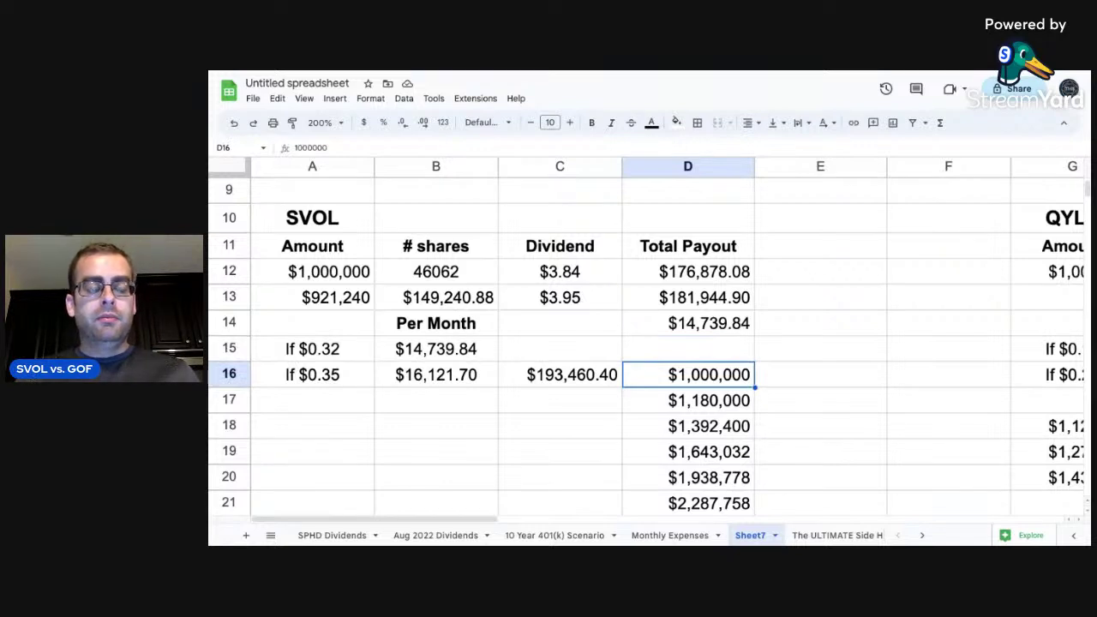
key("Down")
key("Up")
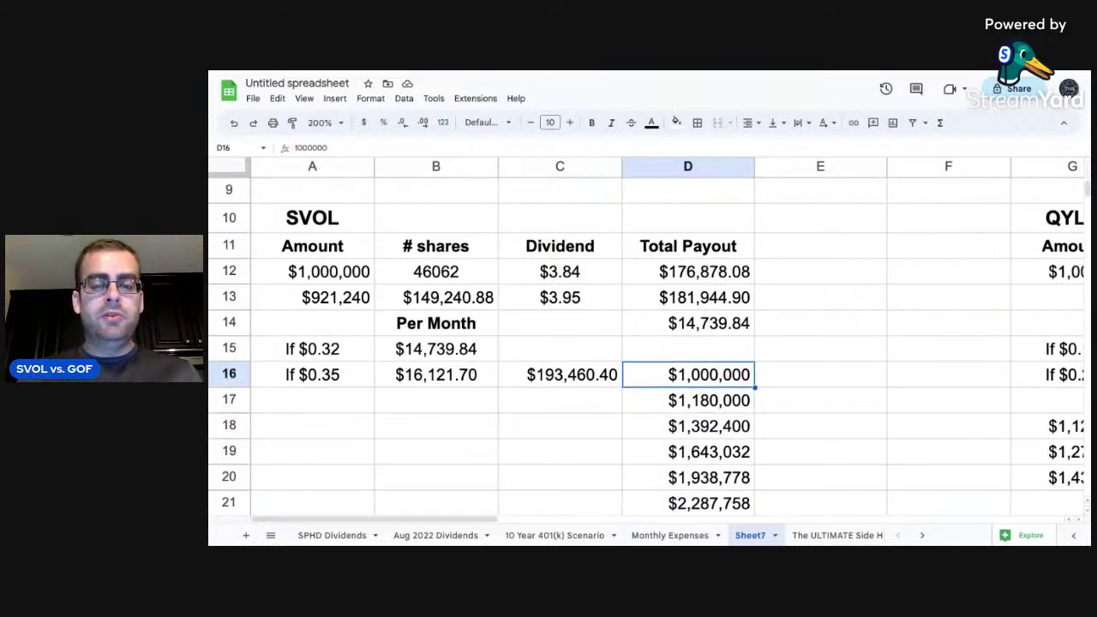
key("Down")
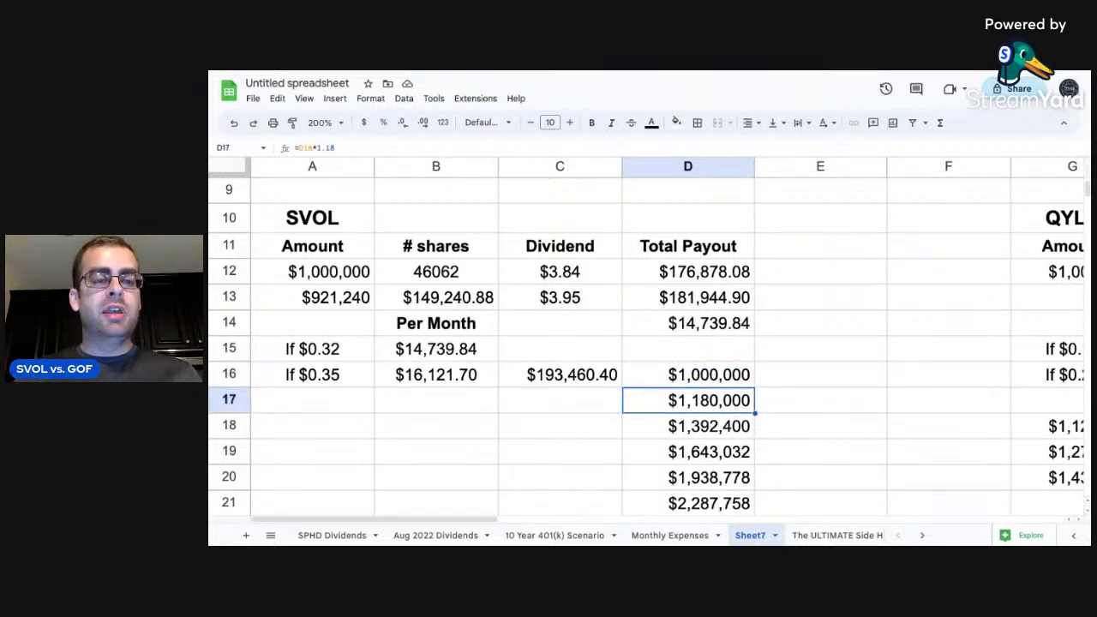
key("Down")
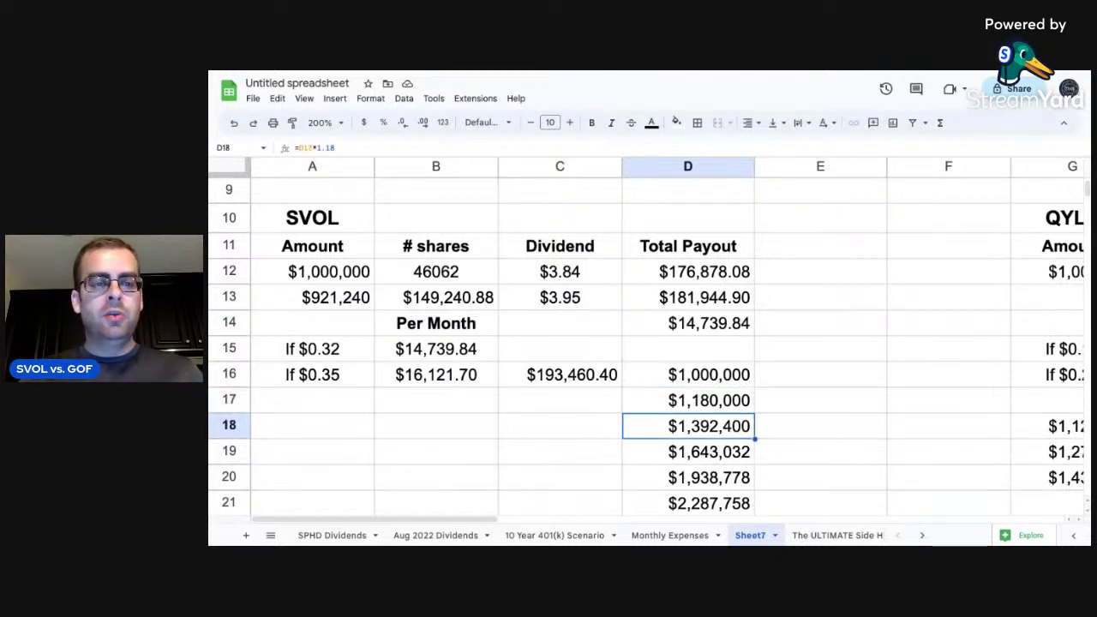
key("Down")
key("Down")
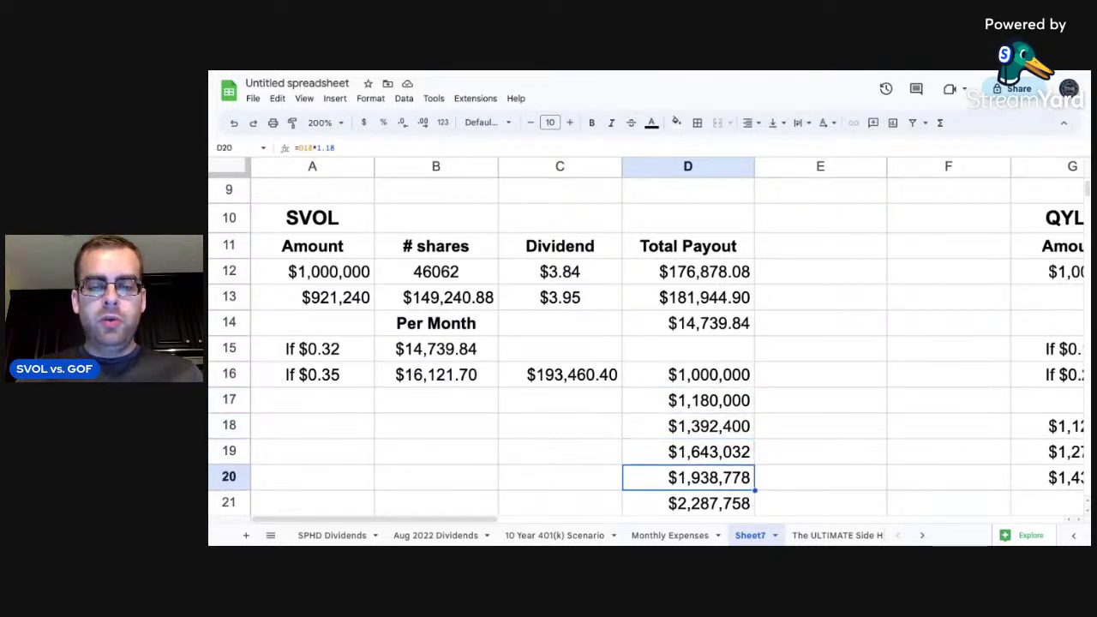
key("Down")
key("Up")
key("Up")
key("Up")
key("Up")
key("Up")
key("Up")
key("Up")
key("Up")
key("Up")
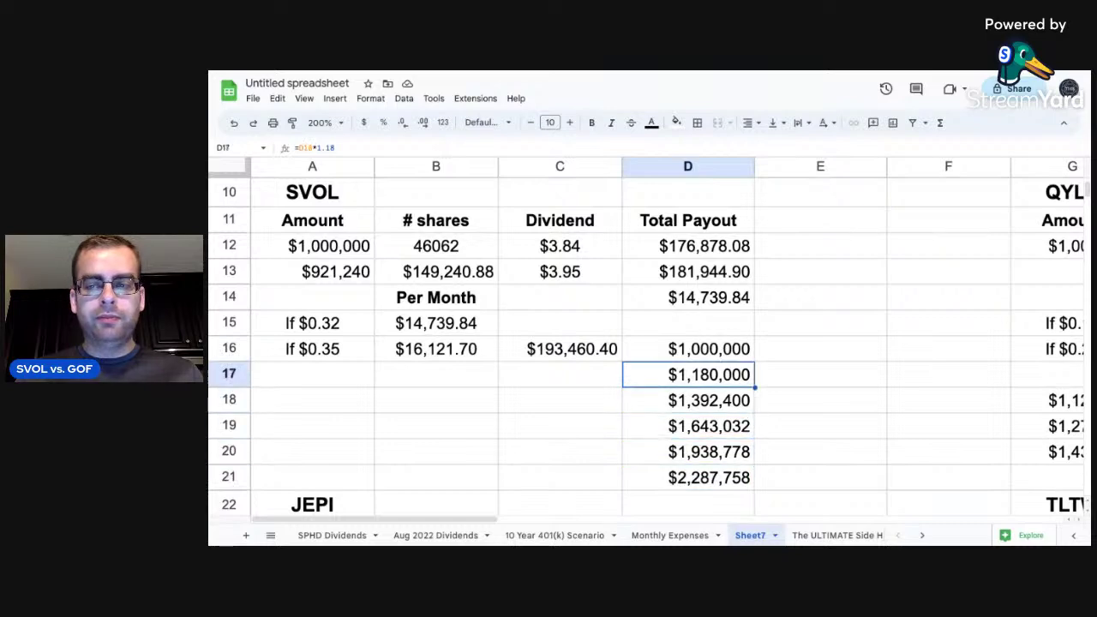
key("Up")
key("Up")
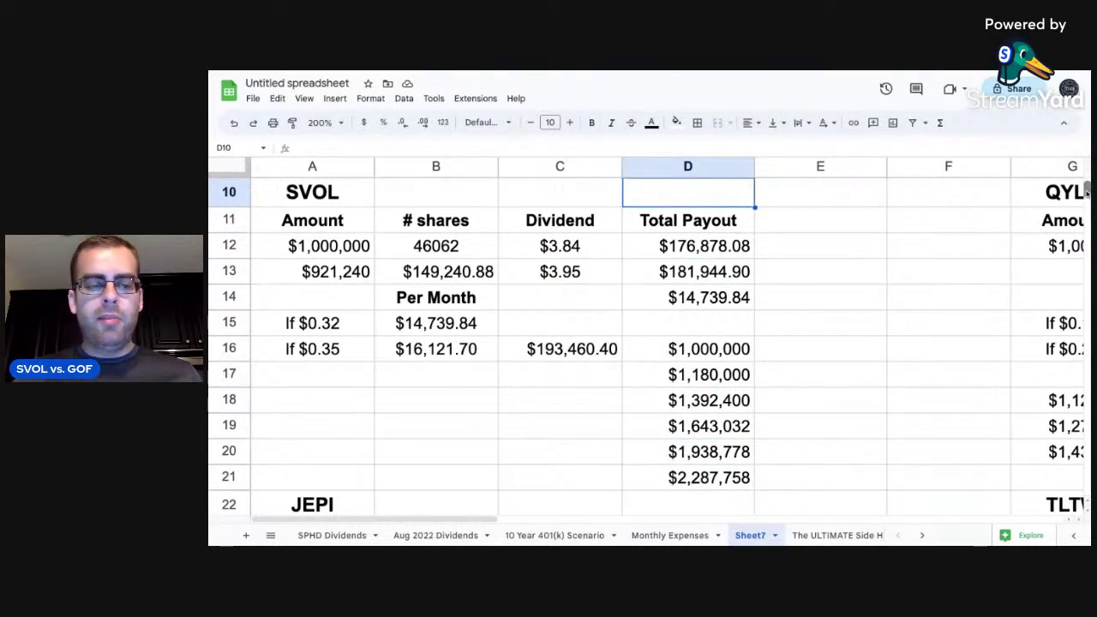
- Calculate the GOF share count in H42 with the formula =G42/15.6
left_click_drag(1087, 185, 1087, 205)
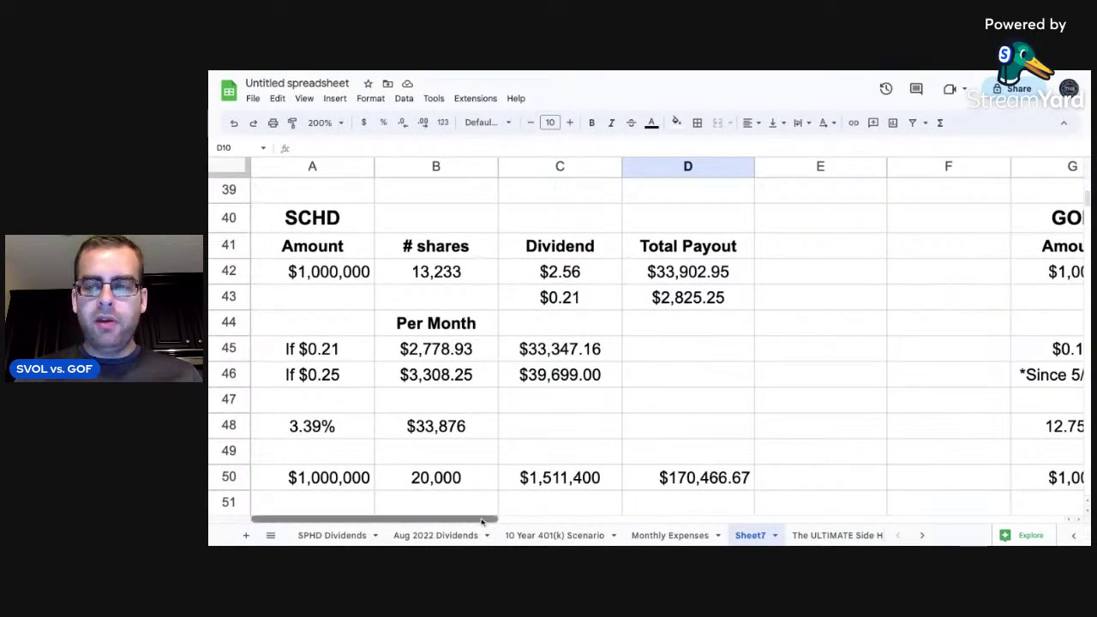
left_click_drag(481, 520, 590, 520)
left_click(556, 272)
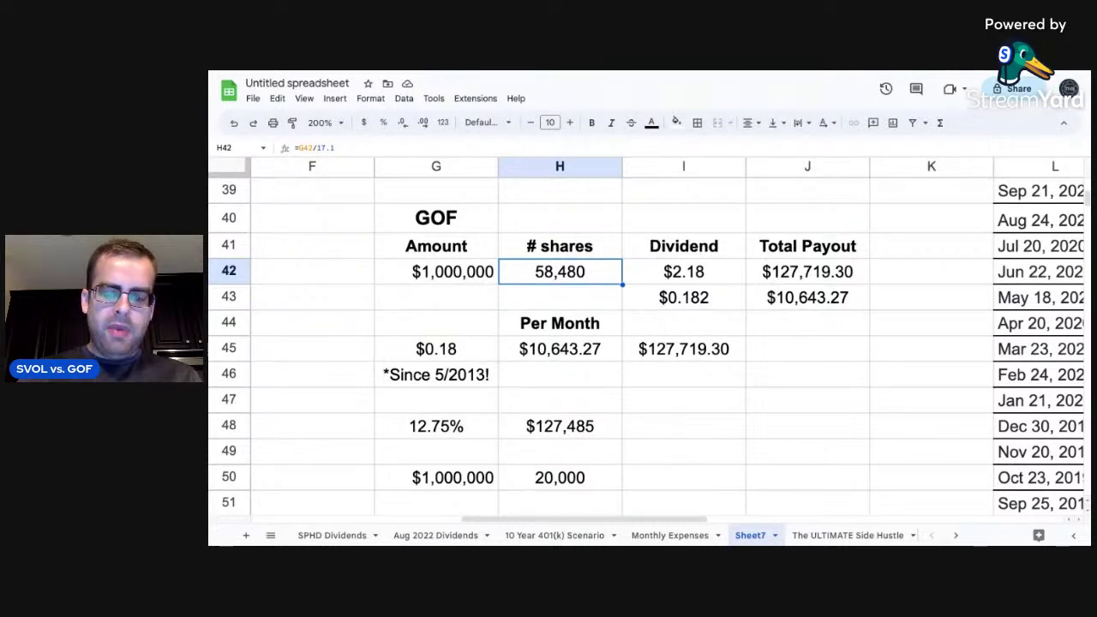
type("=G42")
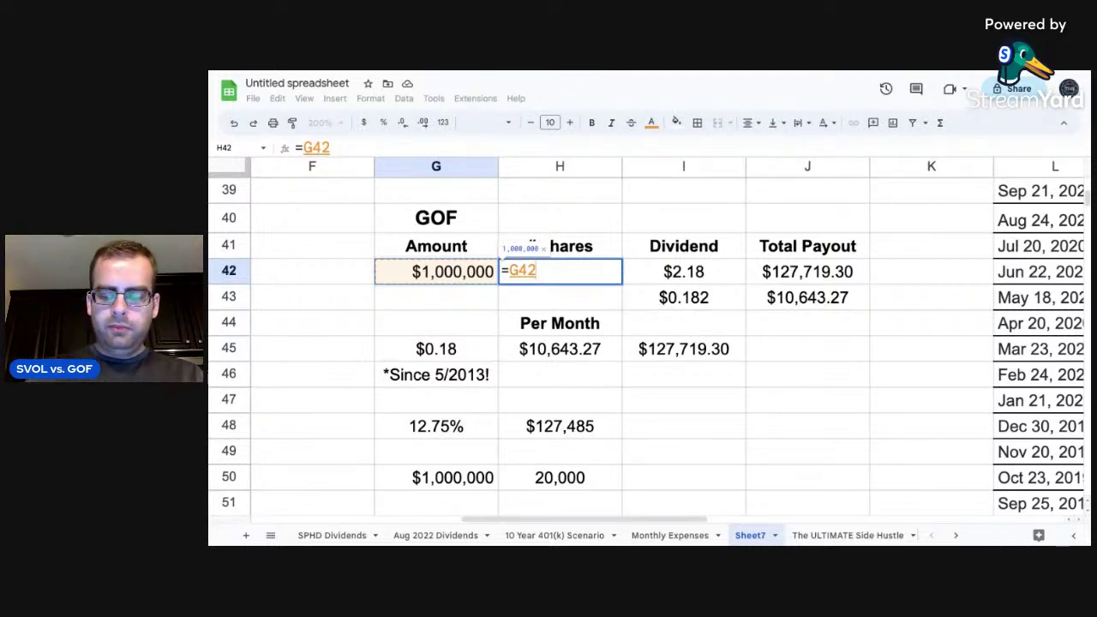
type("/15.6")
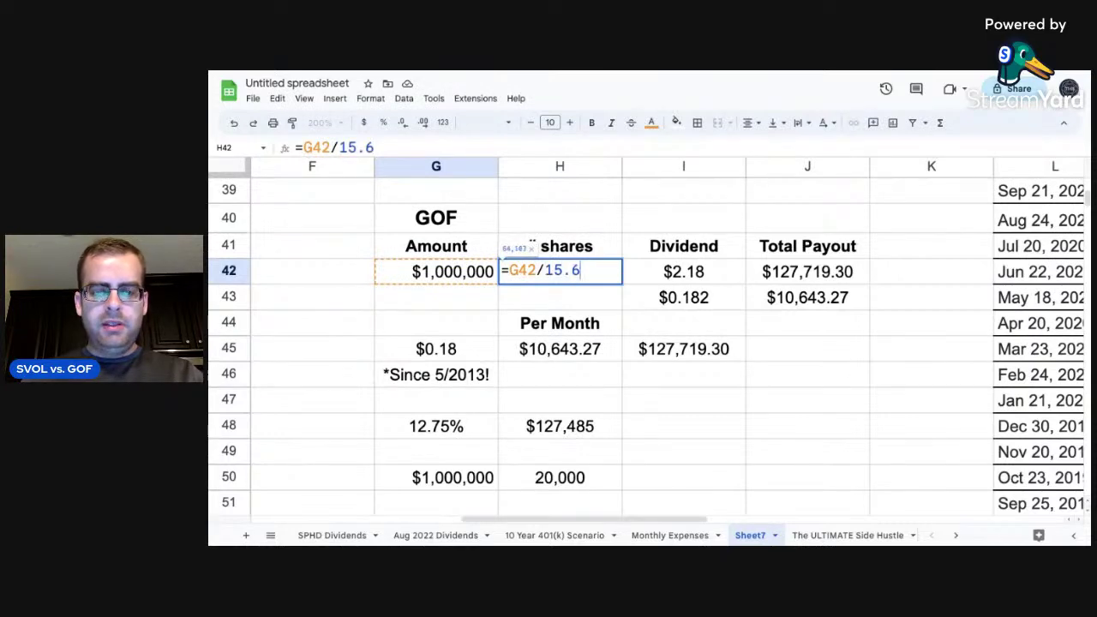
key("Return")
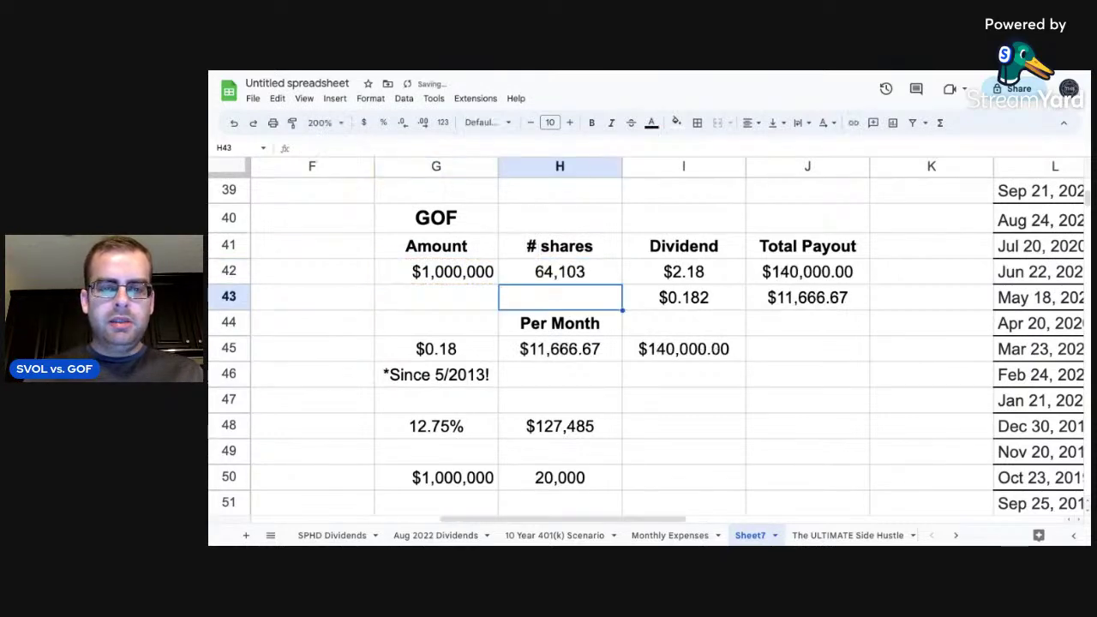
- Undo and redo the GOF share count change in H42 to compare the two share counts
left_click(559, 272)
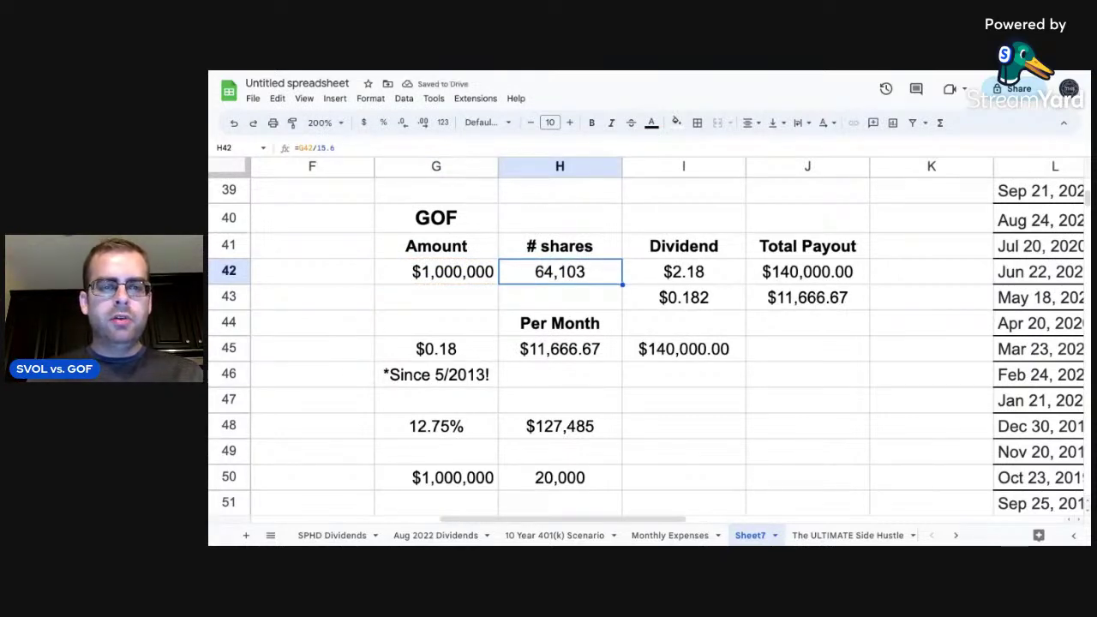
left_click(233, 125)
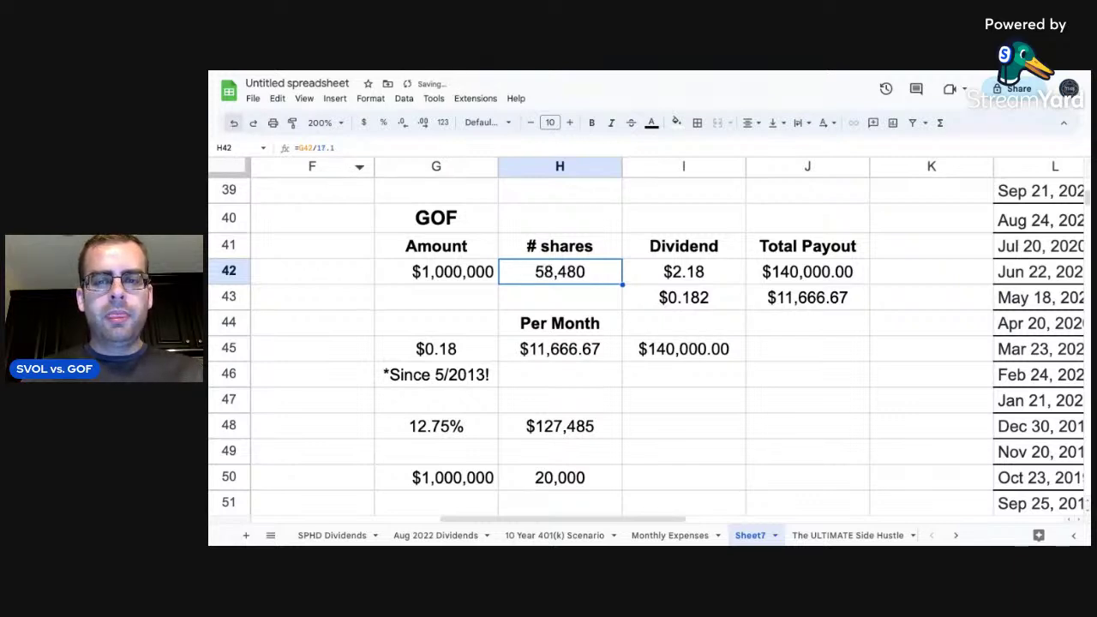
left_click(254, 125)
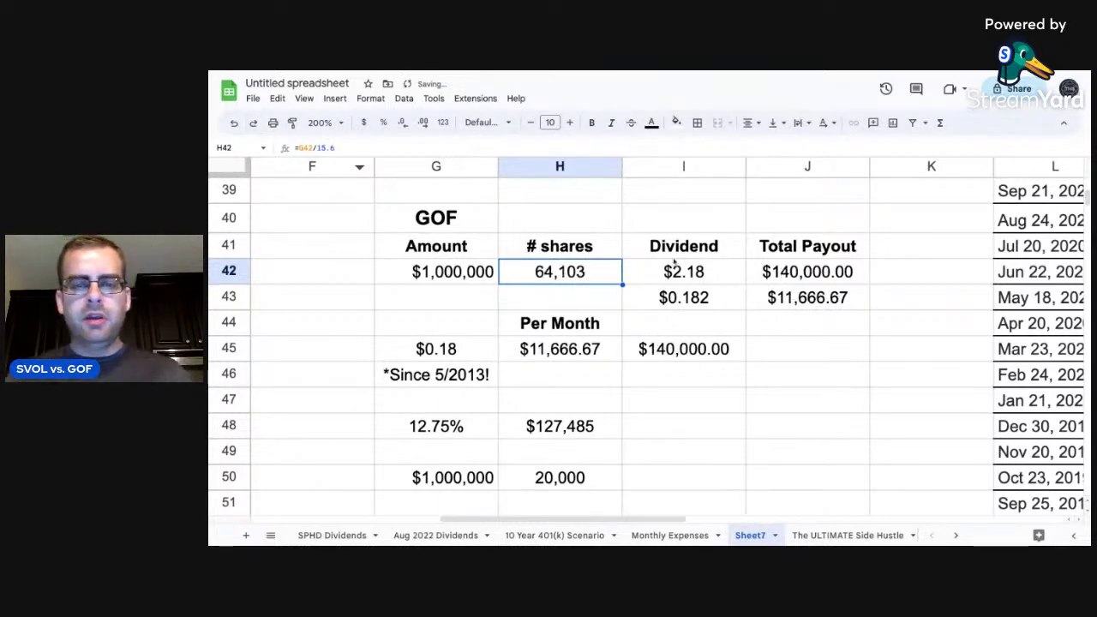
- Review the GOF annual and monthly dividend cells, the total payout in J42, and the monthly and yearly income in row 45
left_click(630, 274)
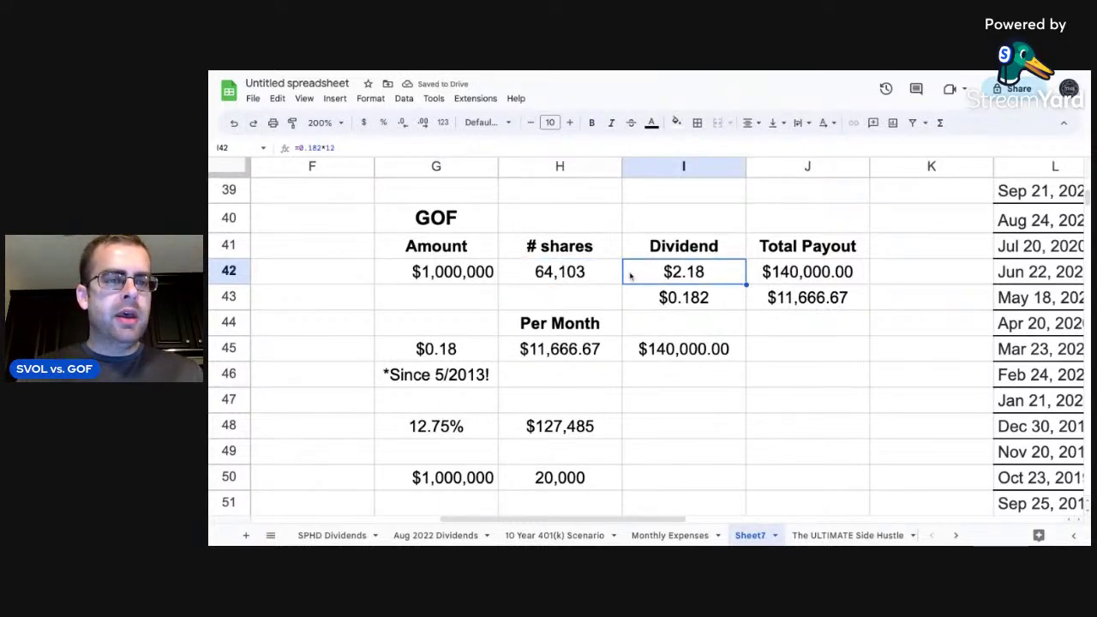
key("Left")
key("Right")
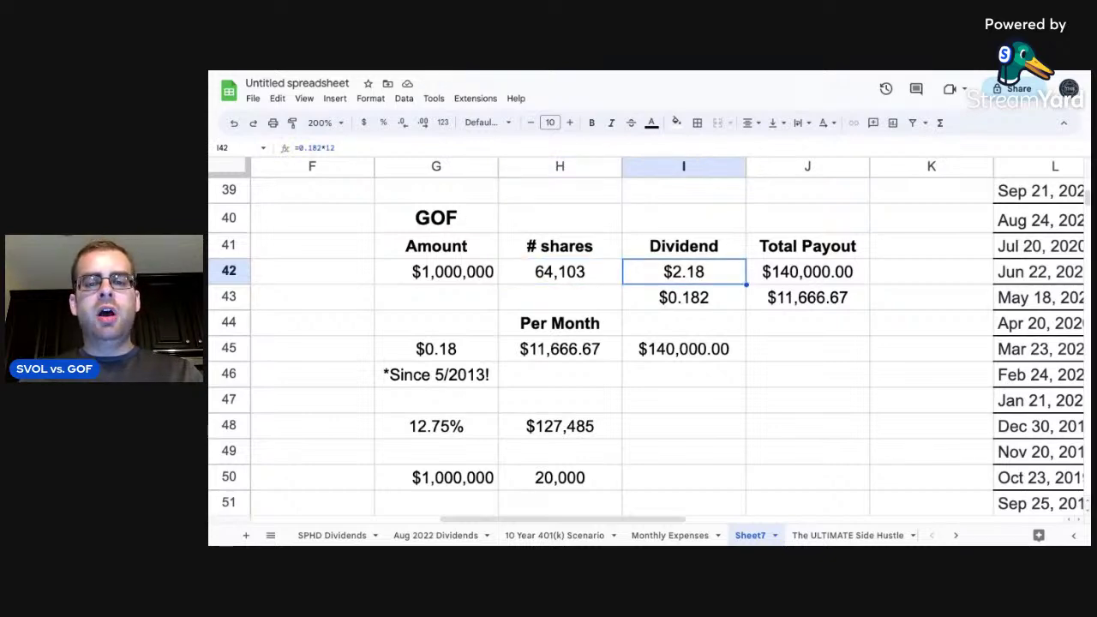
key("Right")
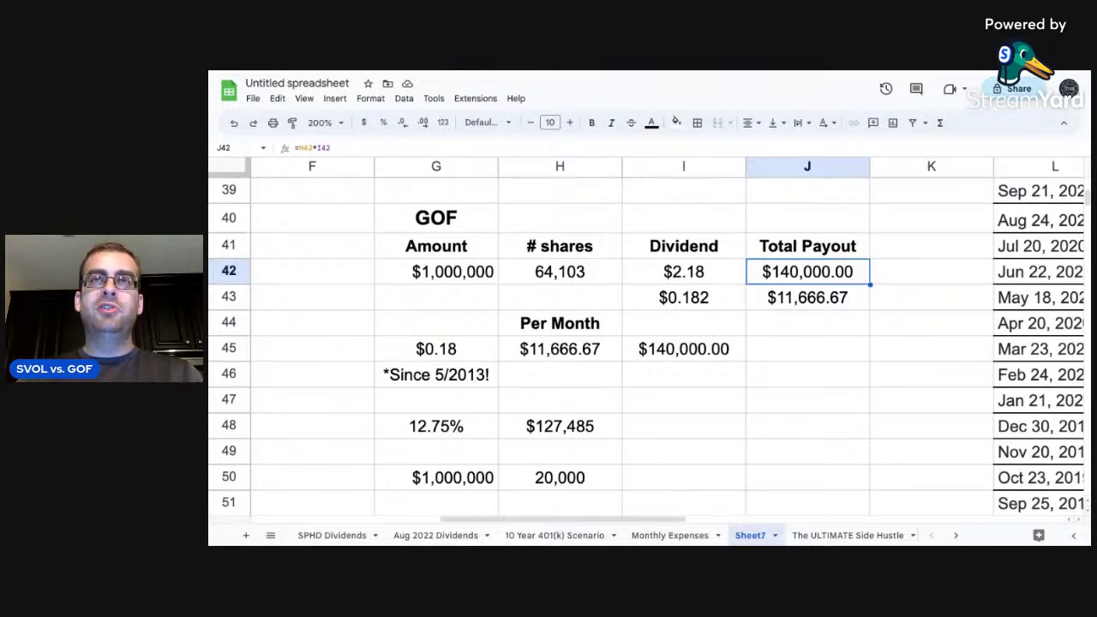
left_click(684, 271)
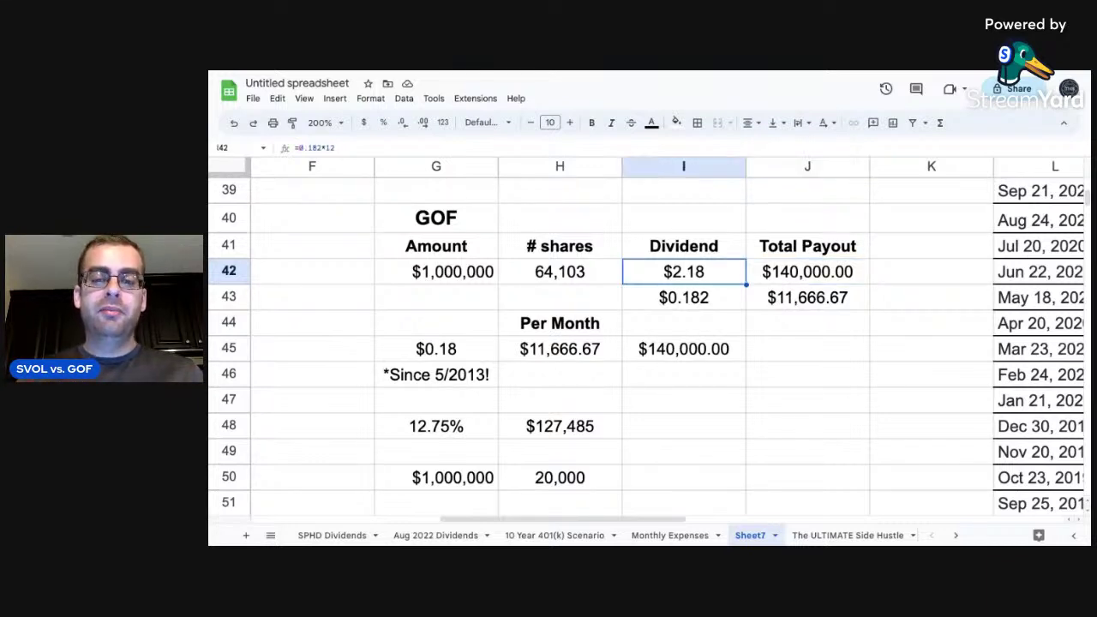
left_click(683, 297)
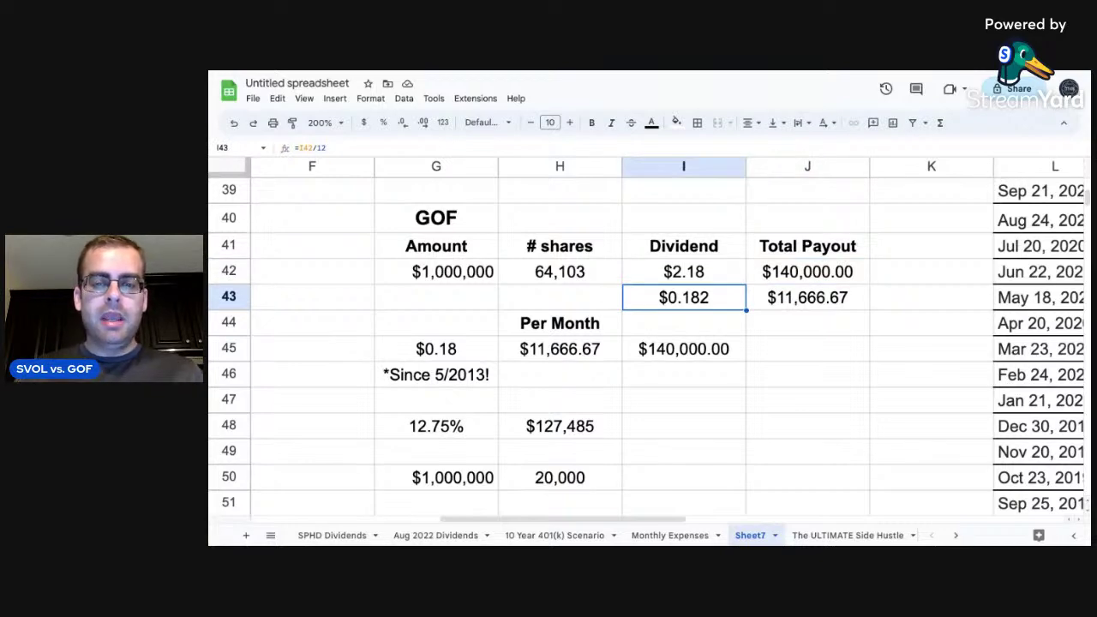
key("Down")
key("Down")
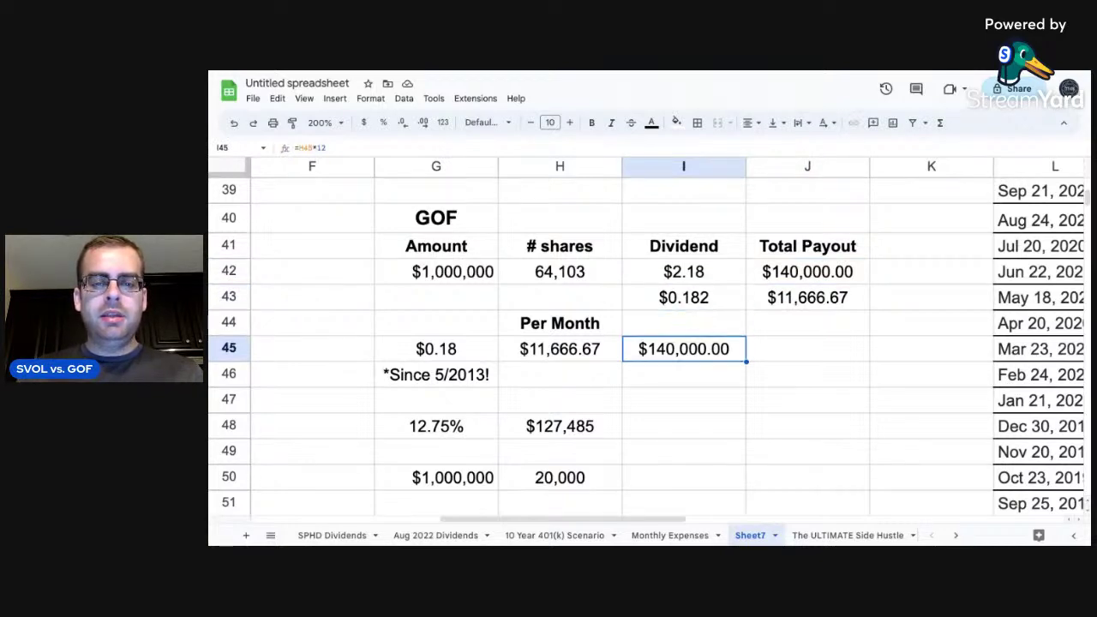
key("Left")
key("Left")
key("Right")
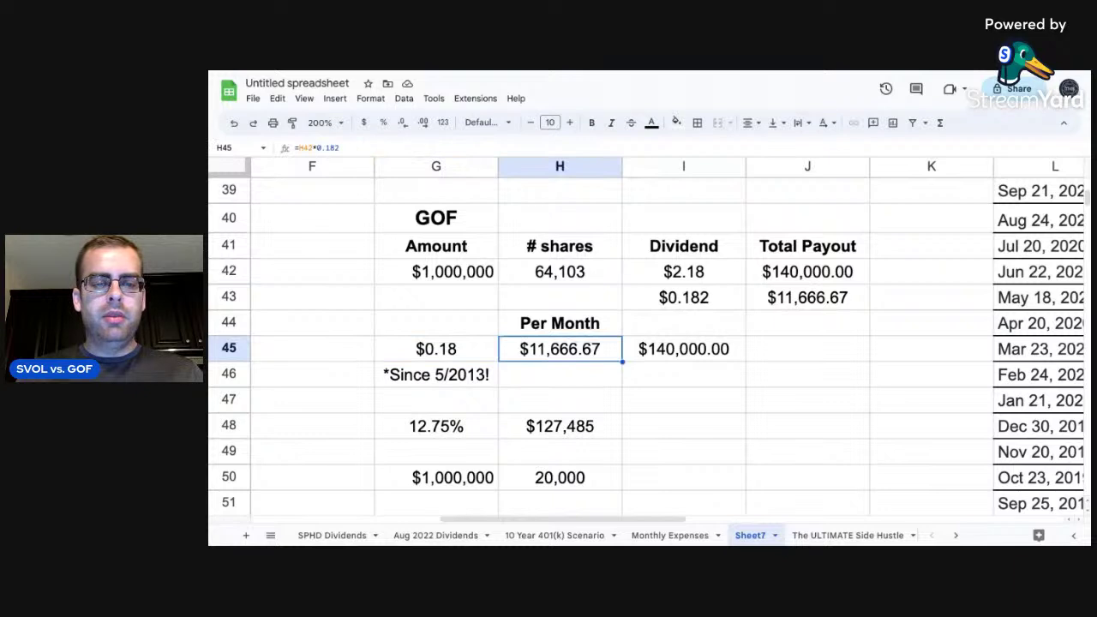
key("Right")
key("Down")
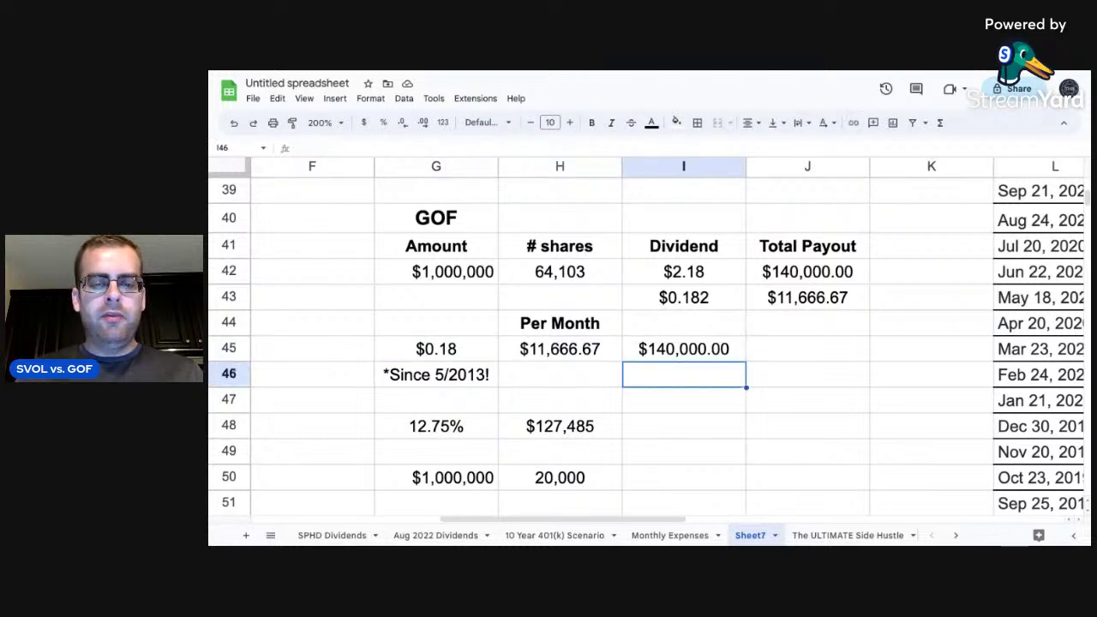
- Update the GOF yield formula in G48 to =2.18/15.6
key("Left")
key("Down")
key("Down")
key("Left")
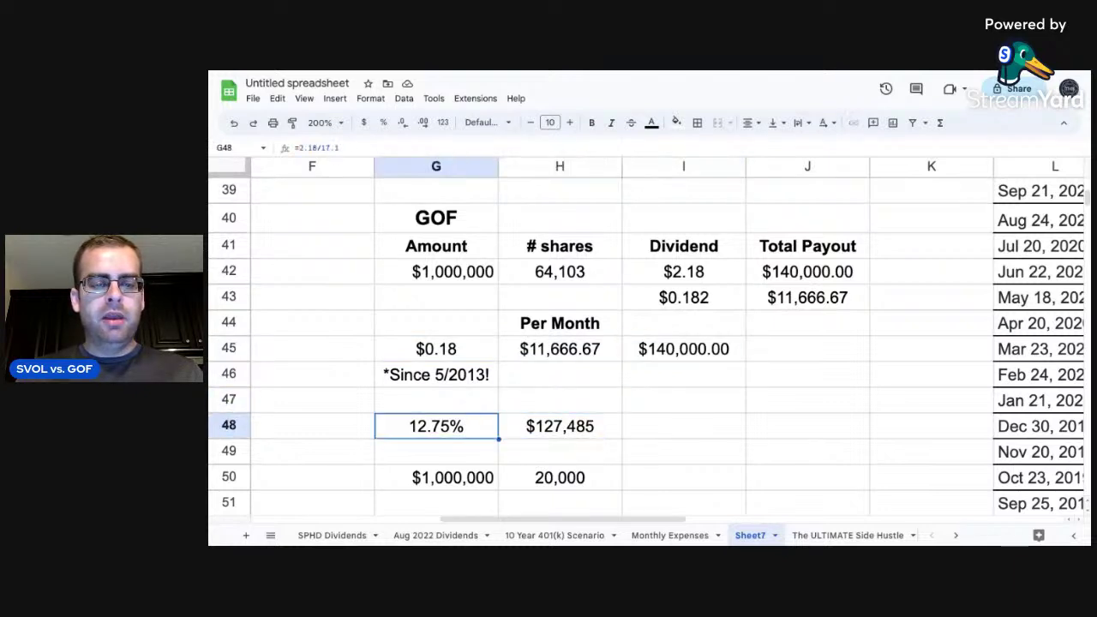
key("Right")
key("Left")
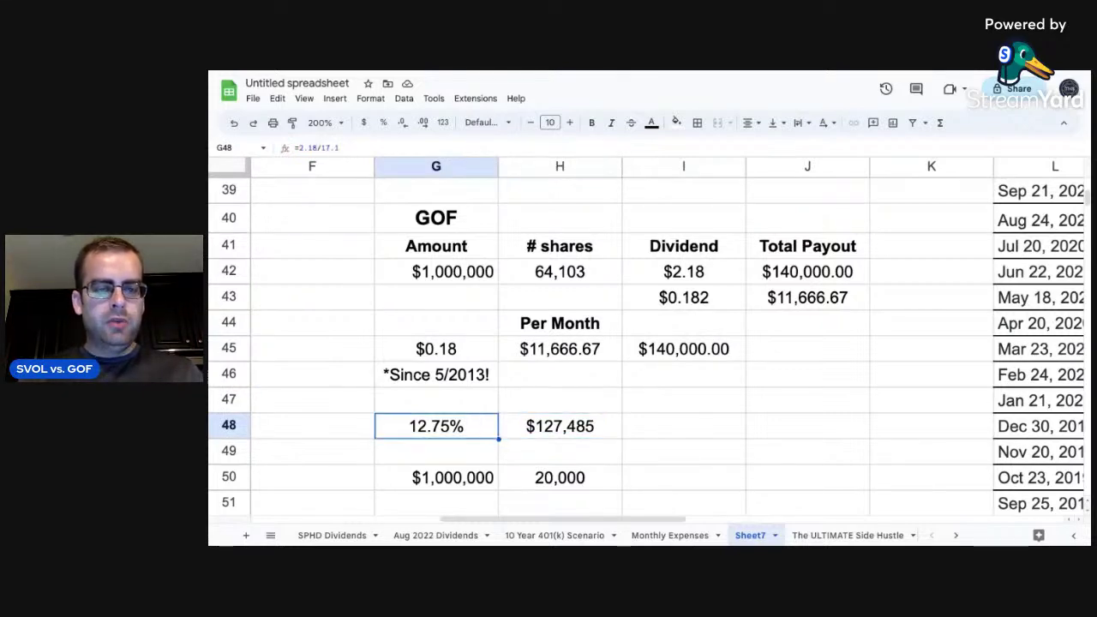
key("Right")
key("Left")
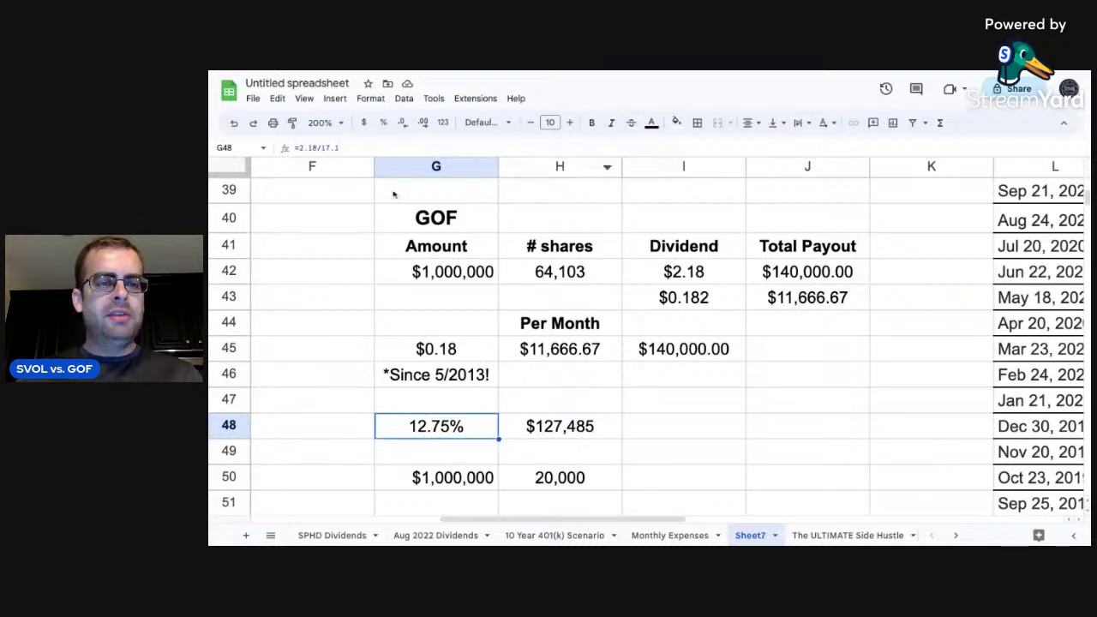
left_click(355, 148)
key("BackSpace")
key("BackSpace")
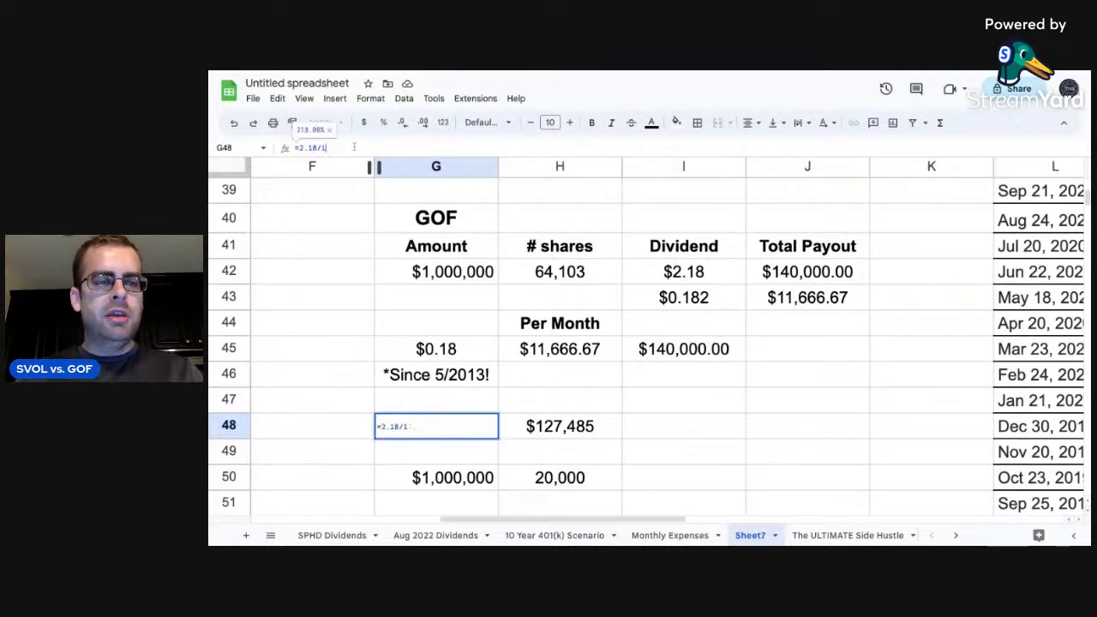
type("5.6")
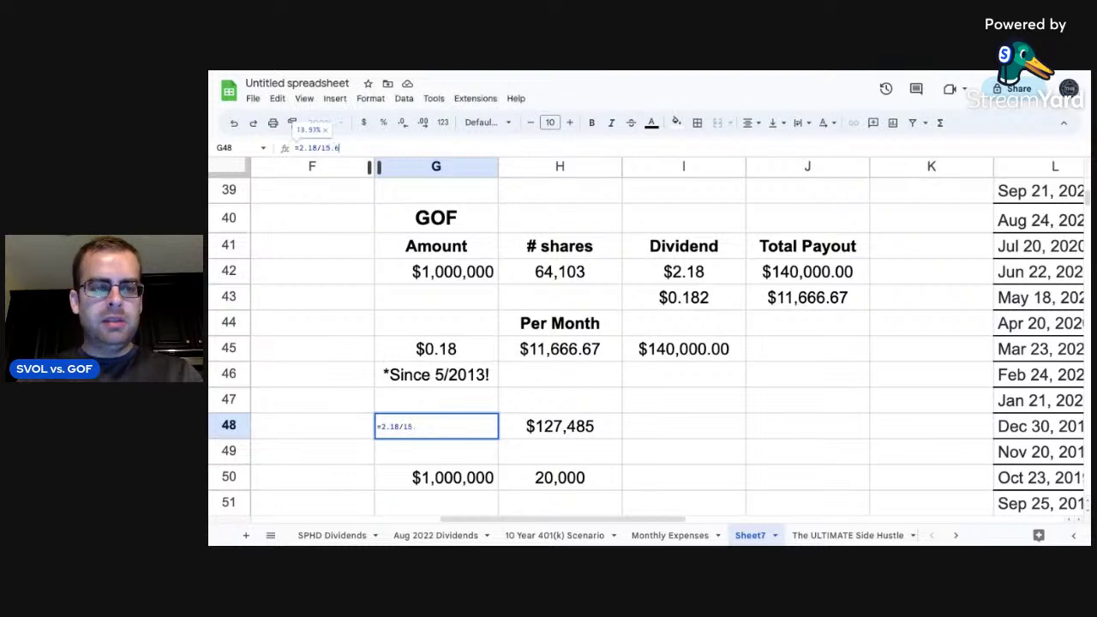
key("Return")
key("Up")
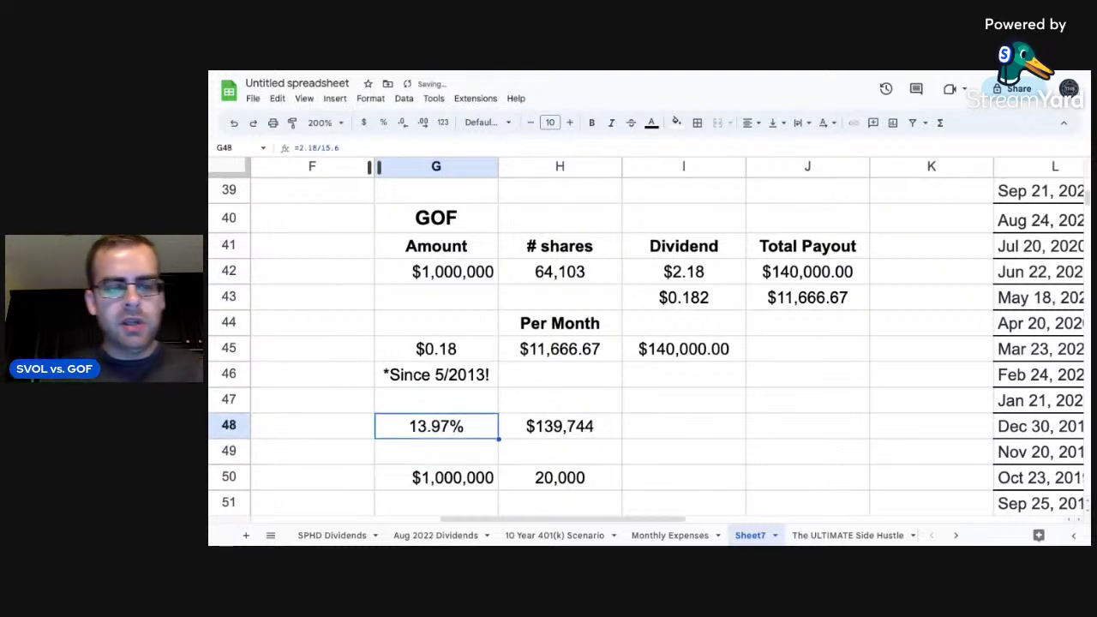
- Check the GOF annual income in H48 against the yield beside it, then return to the share count in H42
key("Right")
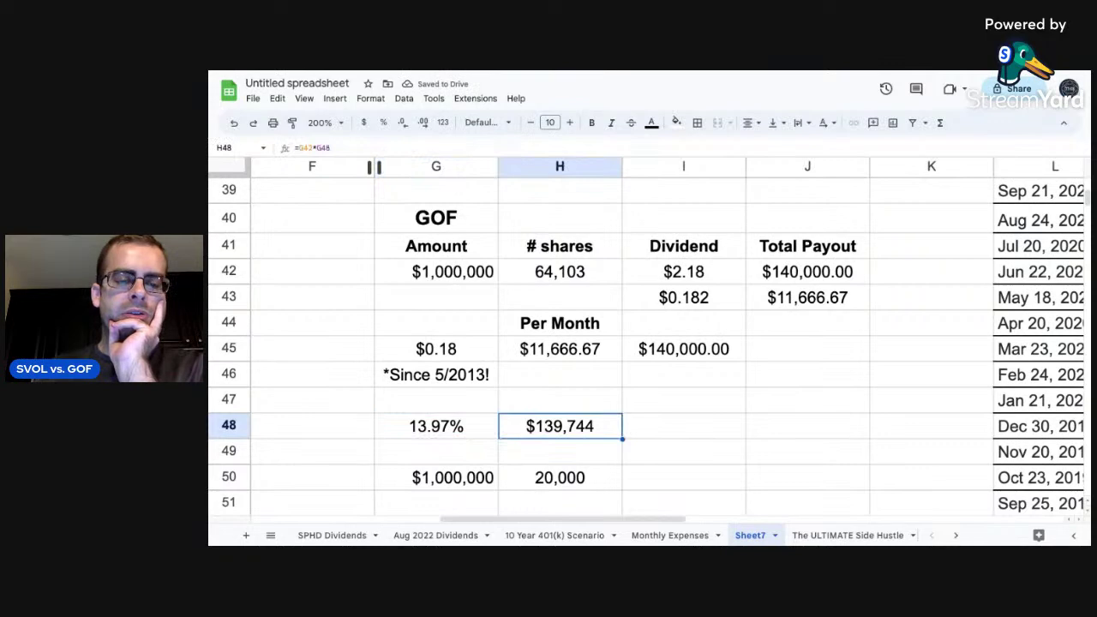
key("Left")
key("Right")
key("Down")
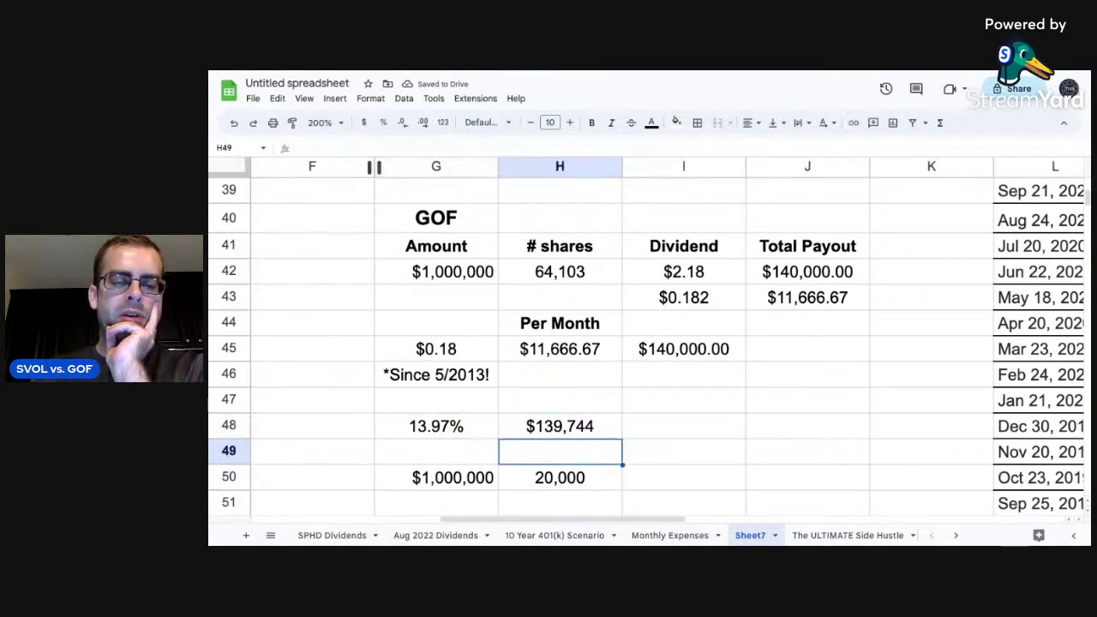
key("Up")
key("Up")
key("Up")
key("Up")
key("Up")
key("Up")
key("Up")
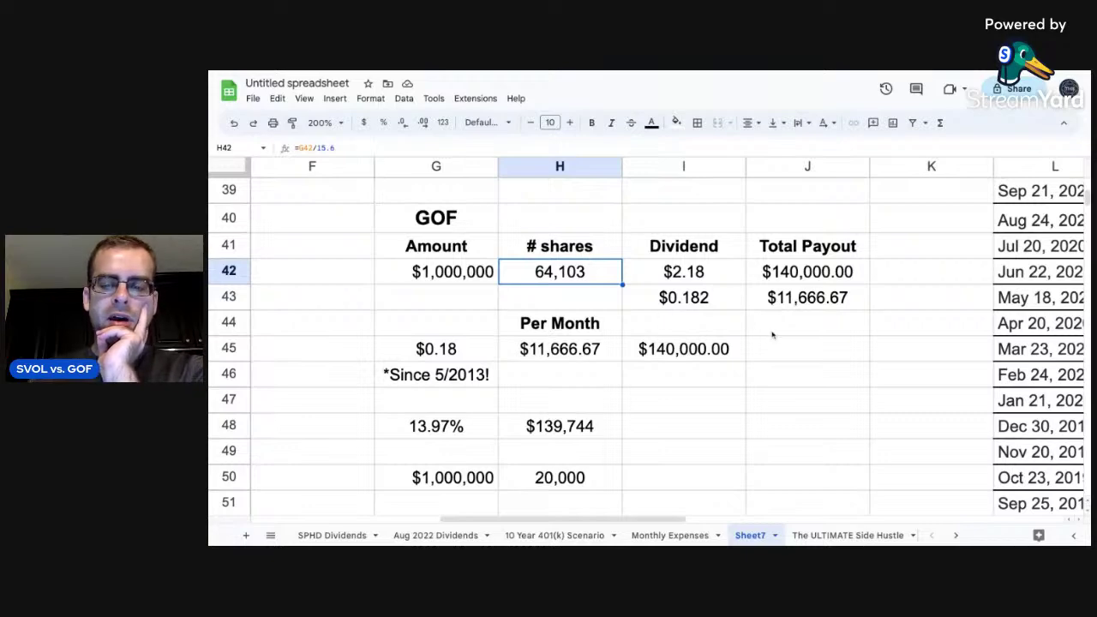
- Go back to the SVOL section in rows 10 to 21 to compare its payouts with GOF
scroll(644, 520, "left", 5)
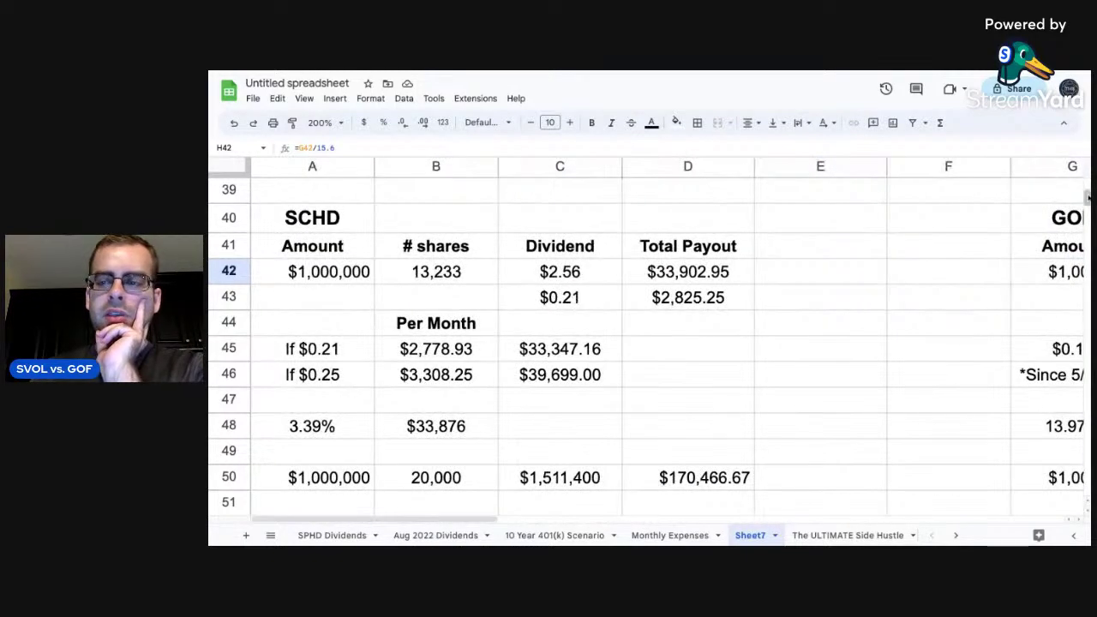
scroll(1086, 196, "up", 5)
mouse_move(1087, 196)
left_mouse_down()
mouse_move(1087, 186)
mouse_move(1087, 197)
left_mouse_up()
scroll(1086, 195, "up", 8)
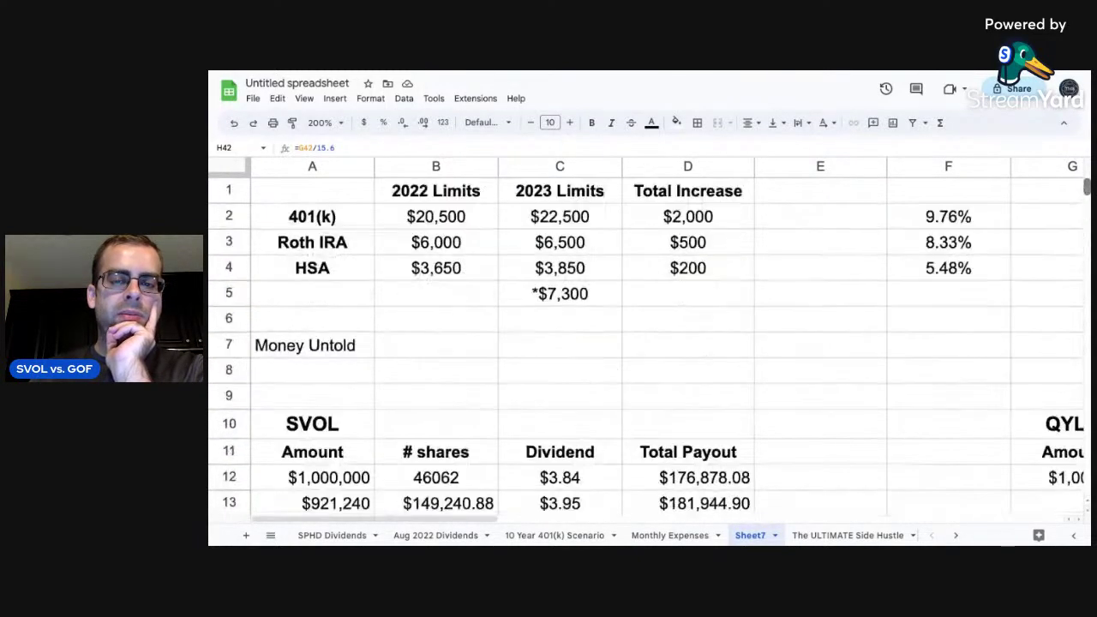
scroll(1086, 192, "down", 3)
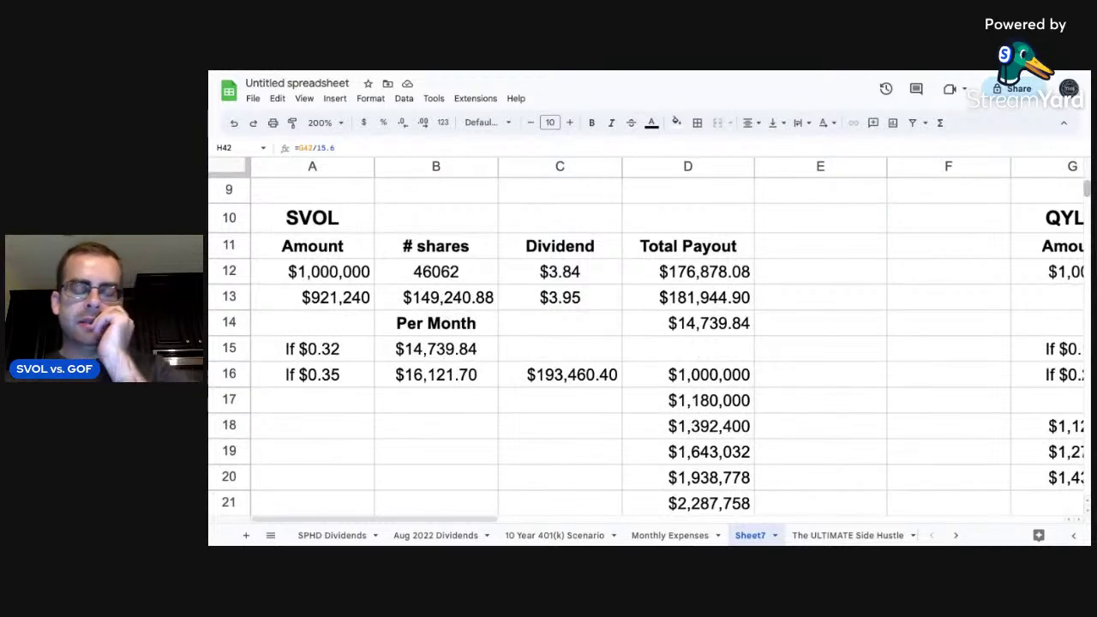